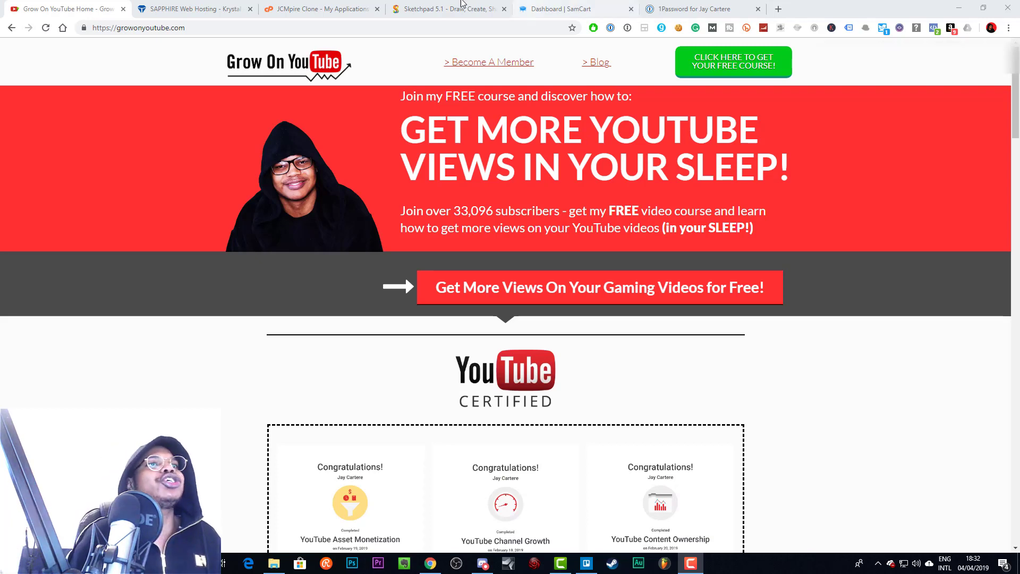
Switch to the SamCart dashboard and enter TestCart as both the name and description of a new product.
left_click(557, 6)
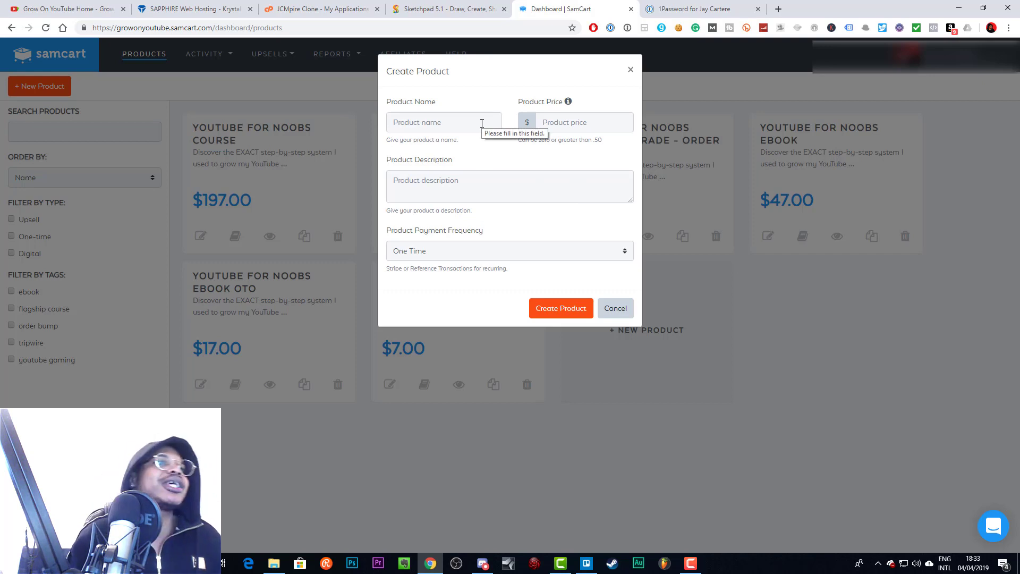
mouse_move(480, 74)
left_mouse_down()
mouse_move(515, 96)
mouse_move(481, 75)
left_mouse_up()
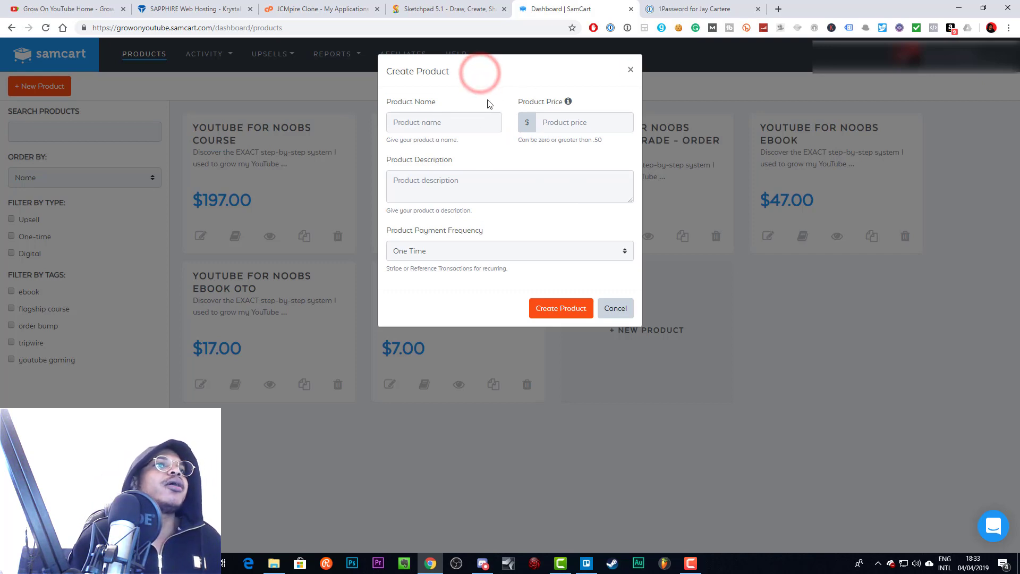
left_click(451, 121)
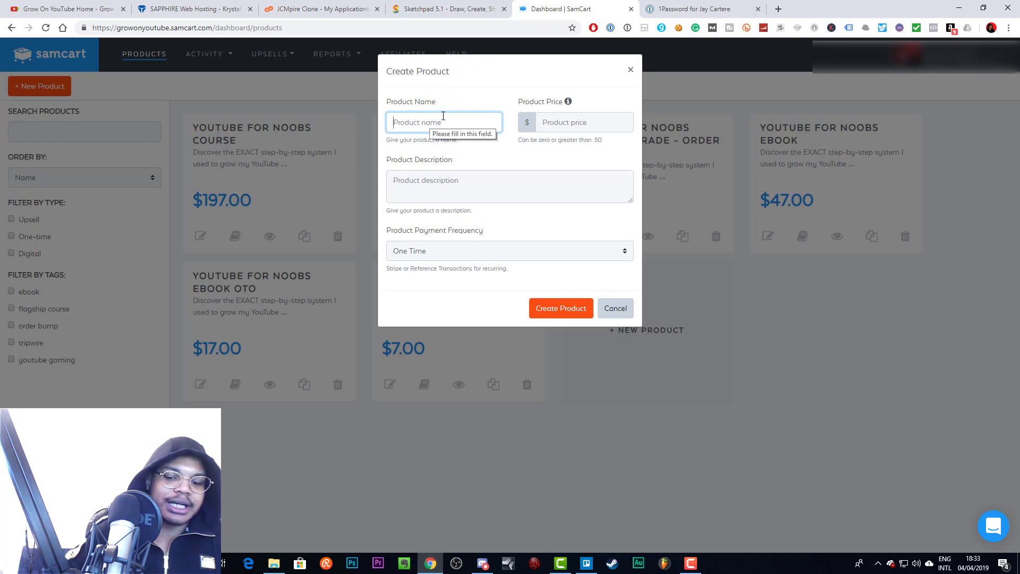
type("Test")
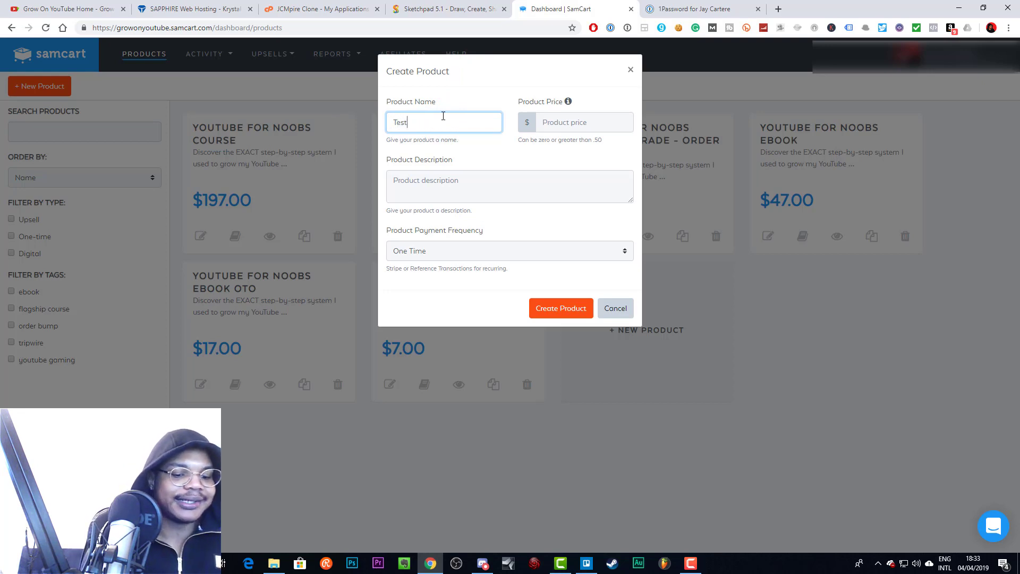
type("Cart")
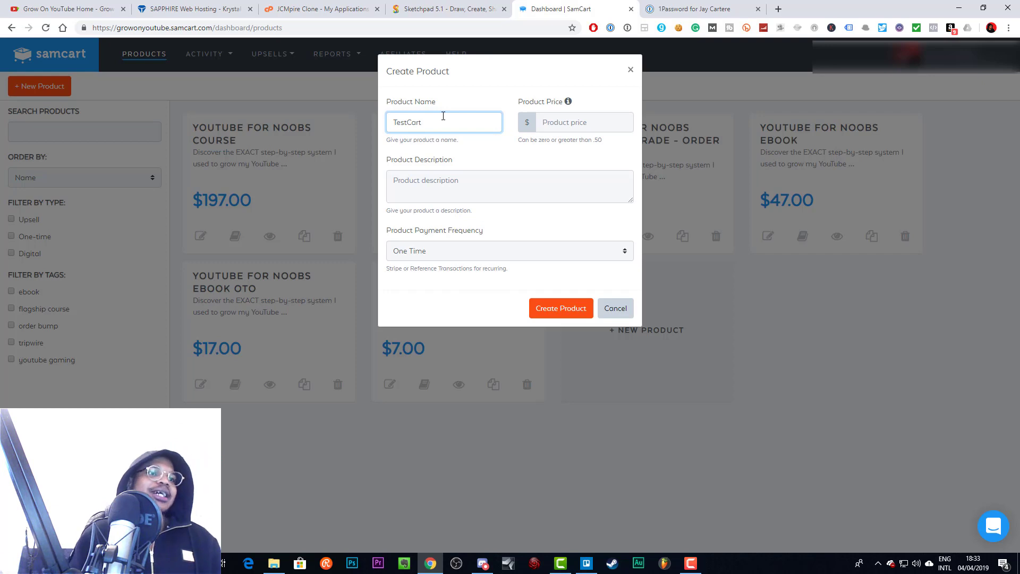
double_click(443, 116)
key("ctrl+c")
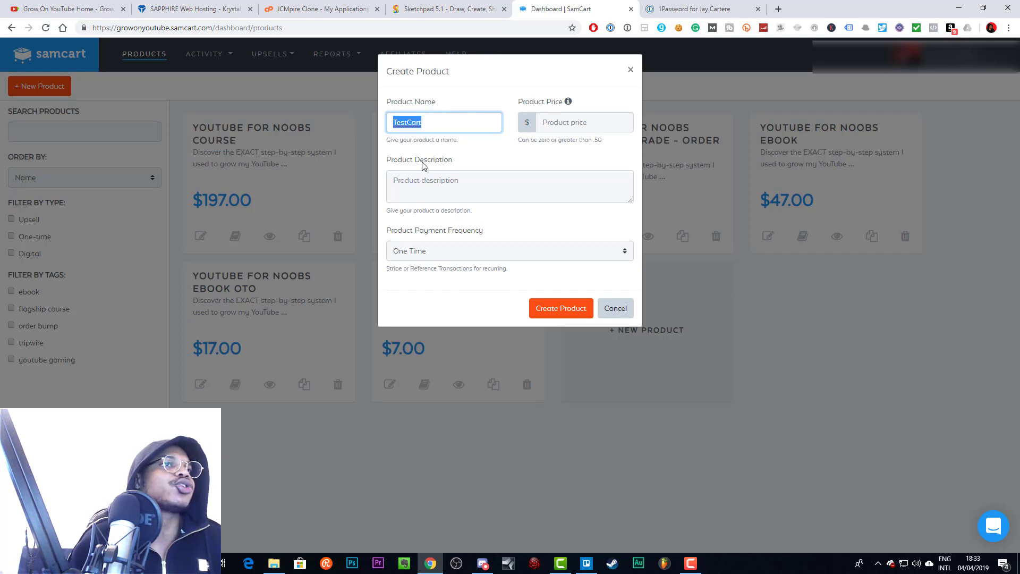
left_click(419, 193)
key("ctrl+v")
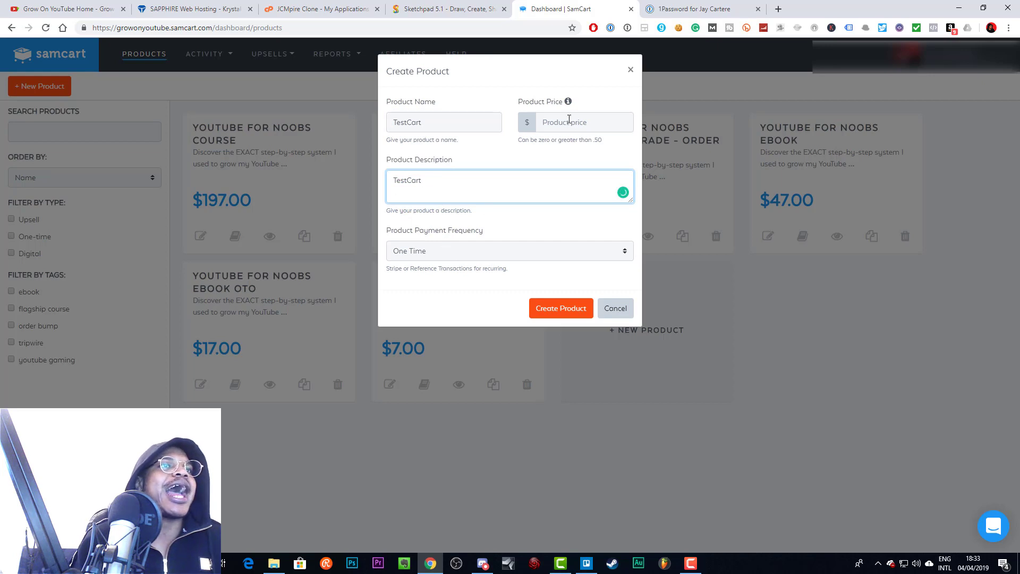
Set the new product's price to $100.
mouse_move(567, 102)
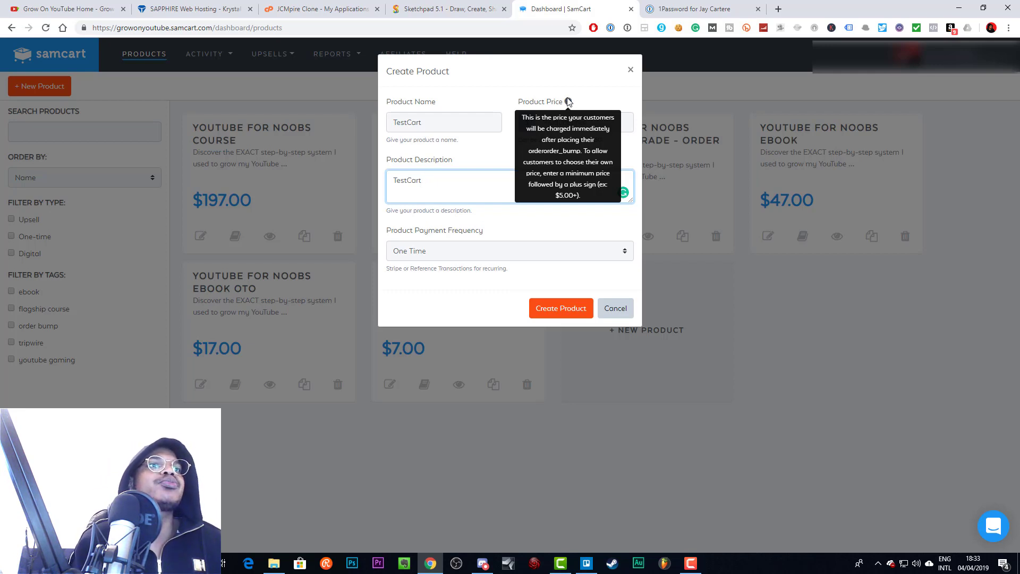
left_click(556, 122)
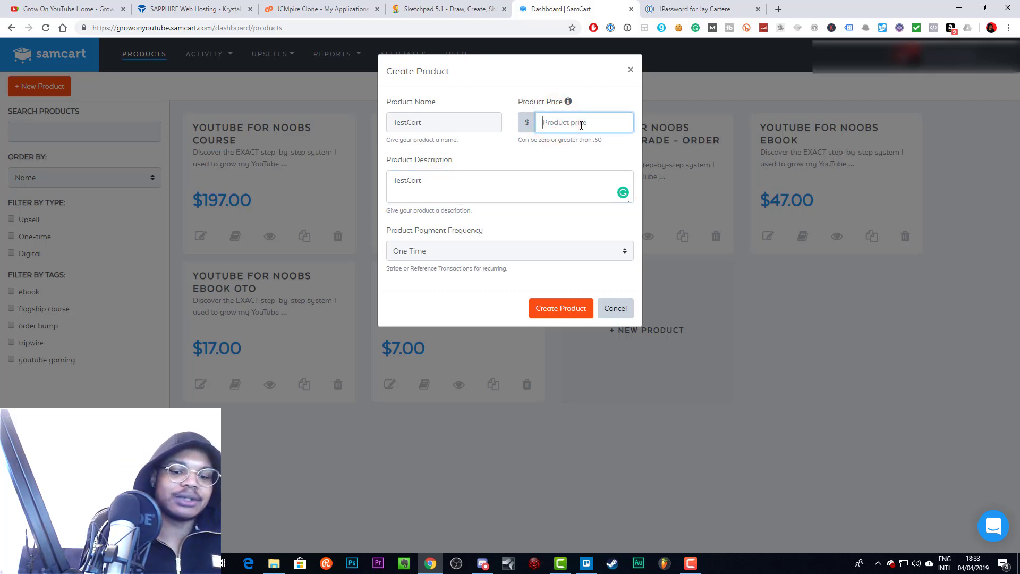
type("0")
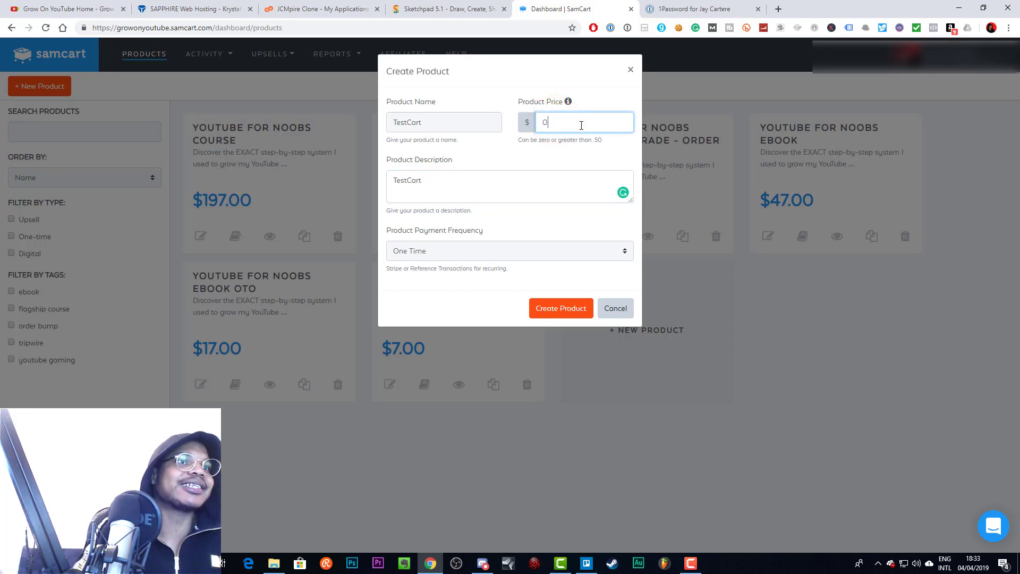
left_click(589, 156)
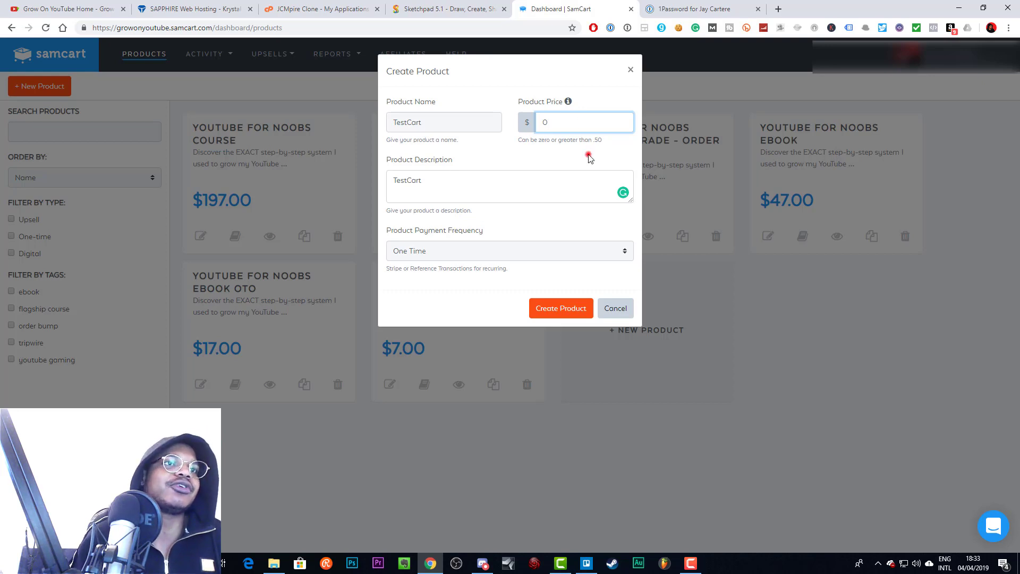
left_click(563, 115)
key("BackSpace")
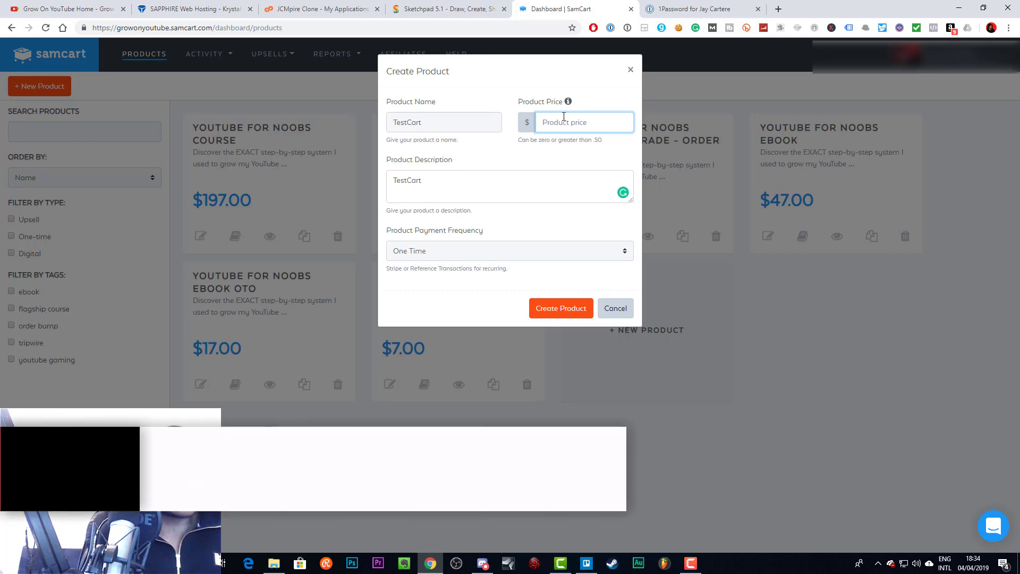
type("100")
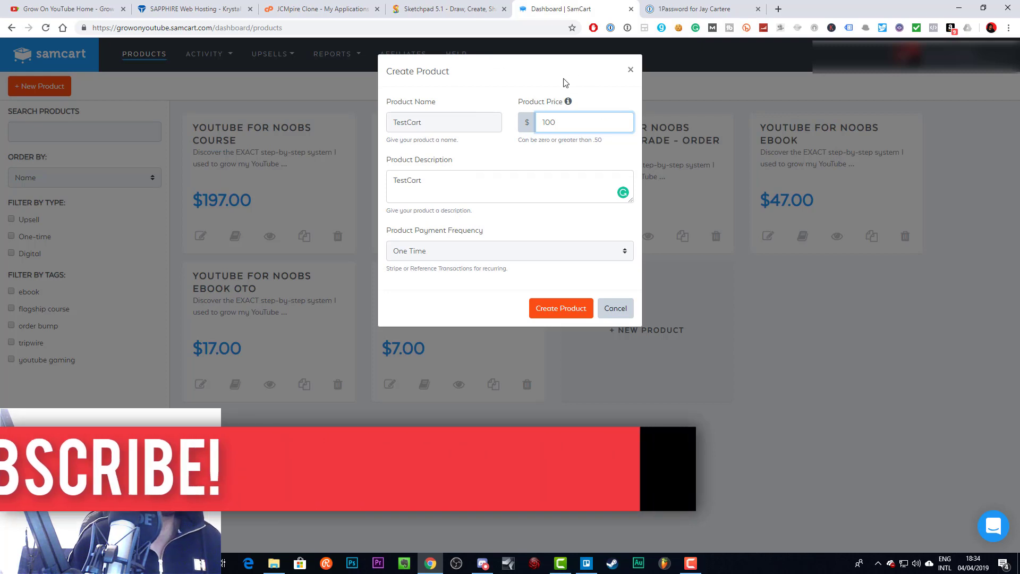
Choose One Time as the product's payment frequency and create the product.
left_click(444, 188)
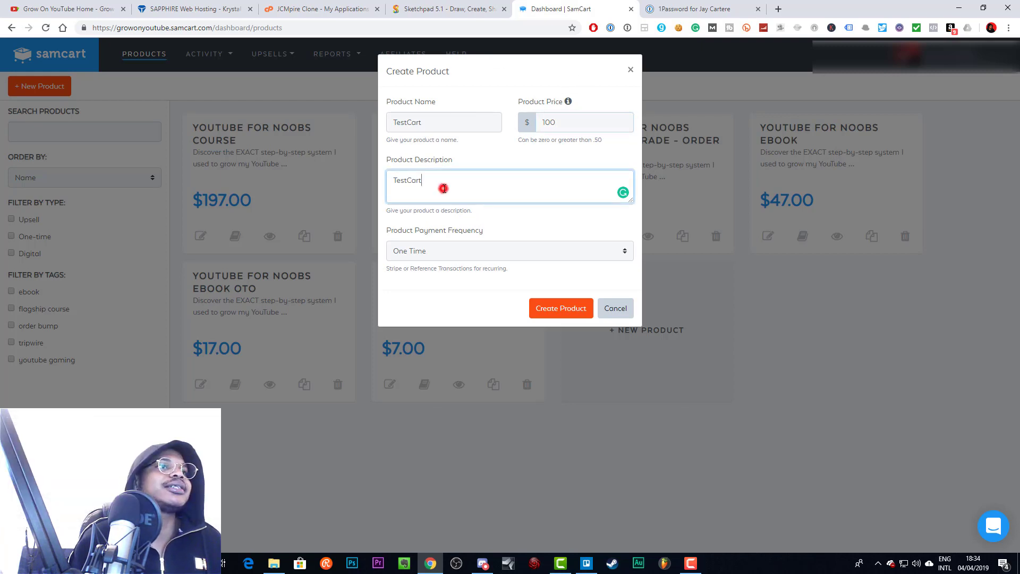
left_click(456, 254)
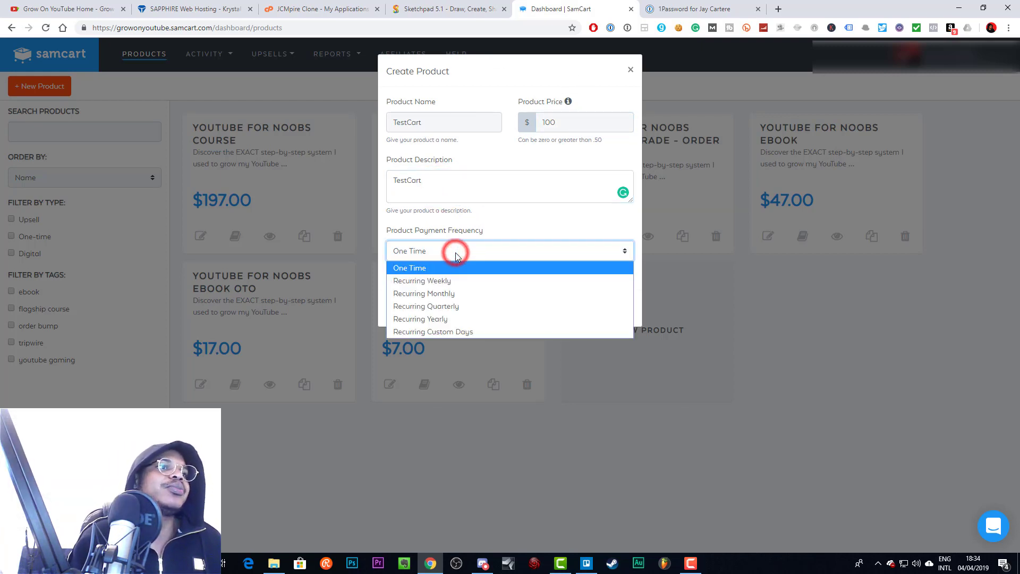
left_click(433, 270)
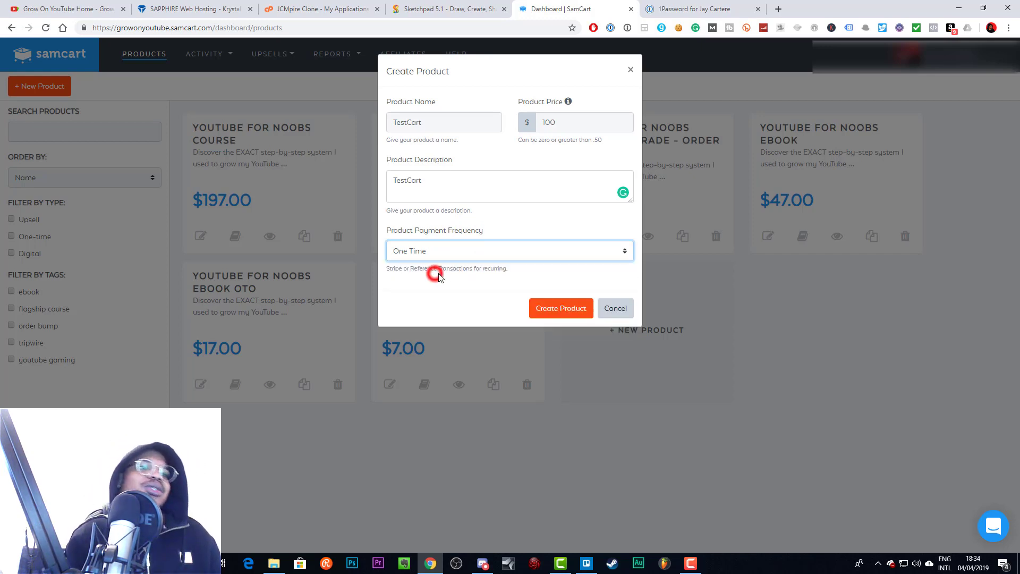
left_click(578, 311)
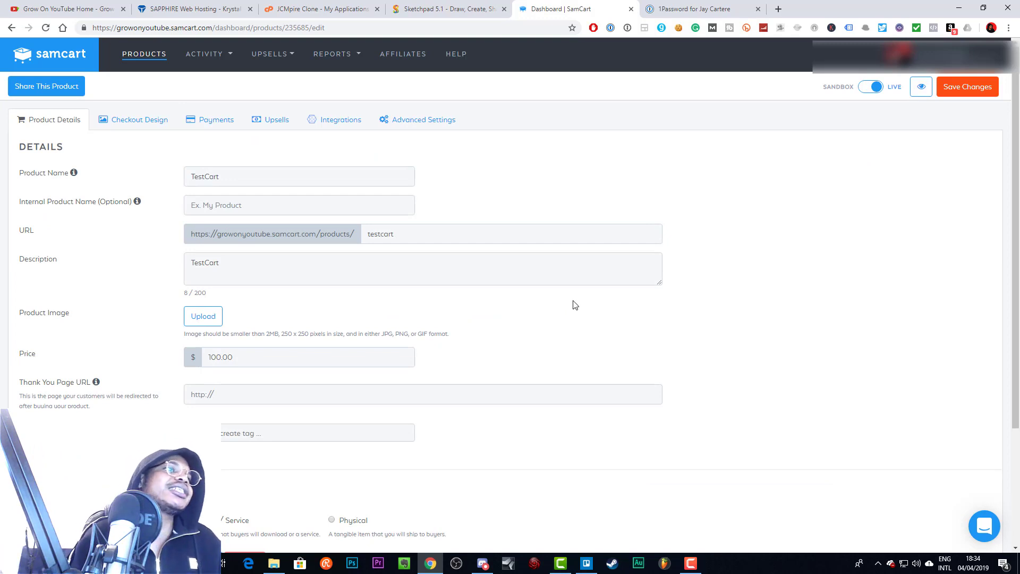
Enter TestCart OTO as the product's optional internal product name.
left_click(219, 208)
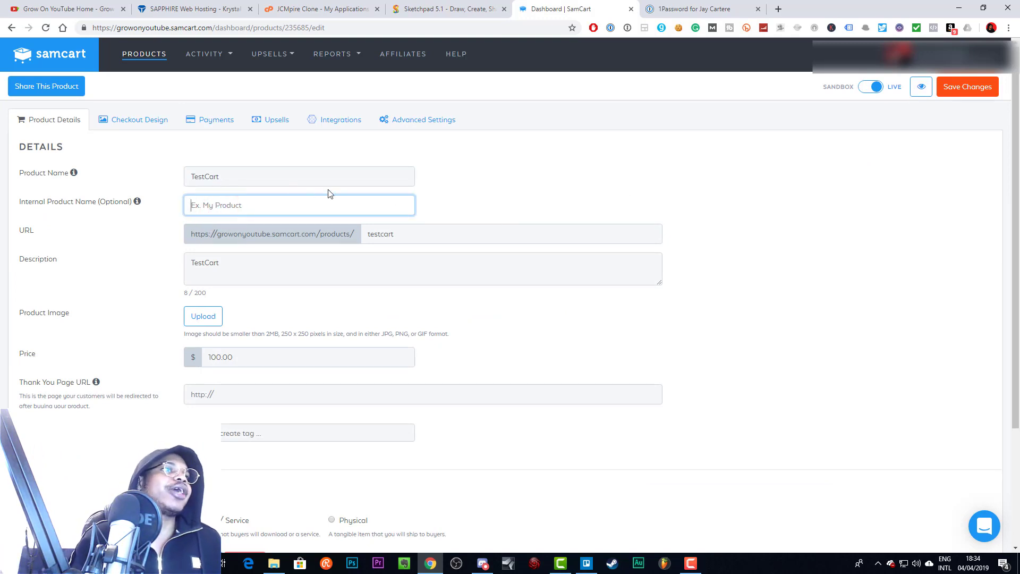
left_click(233, 176)
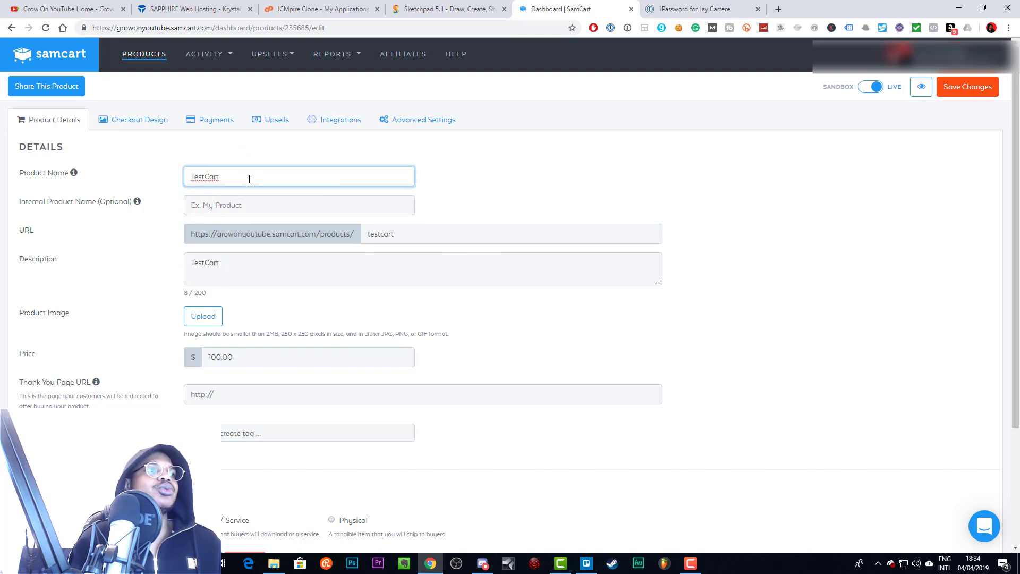
left_click(234, 208)
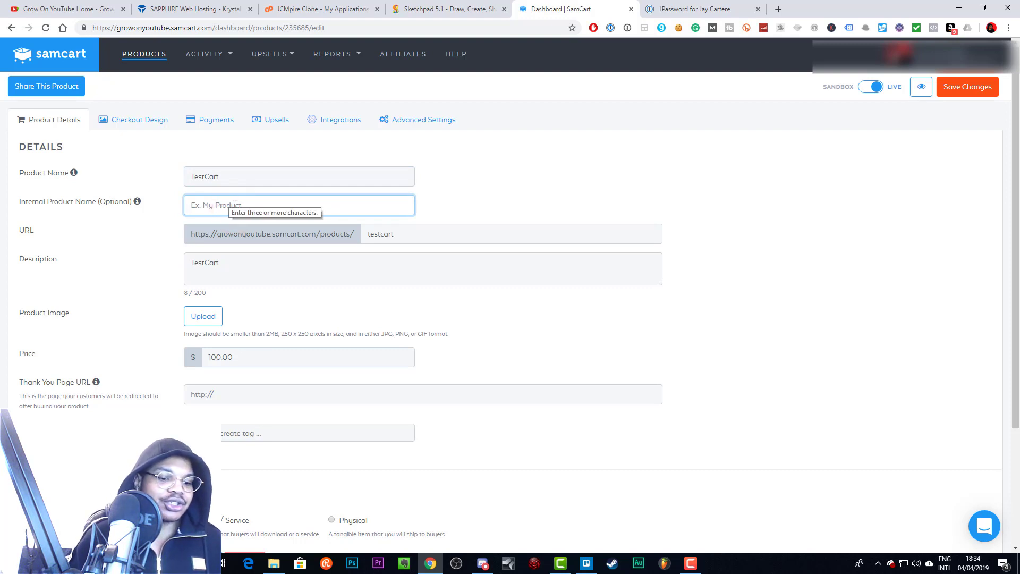
type("TestCart")
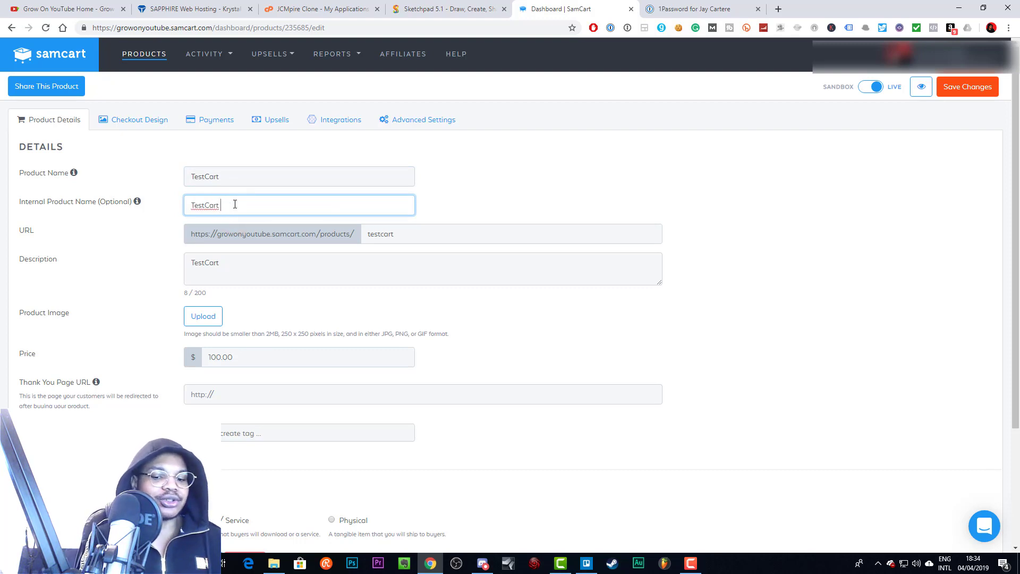
type(" OTO")
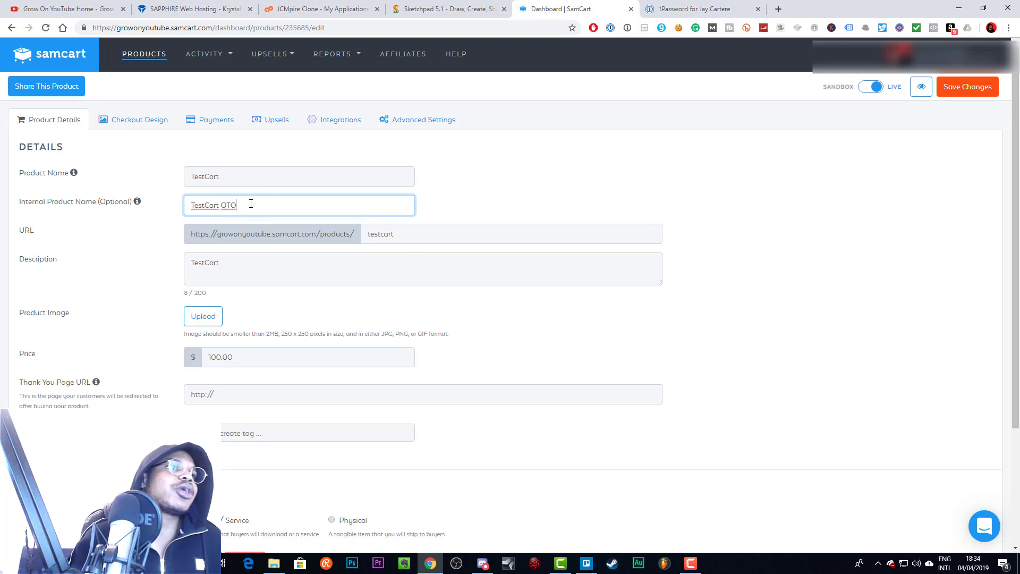
Add two more TestCart lines to the product description, each separated by a blank line.
left_click(237, 260)
double_click(237, 260)
key("ctrl+c")
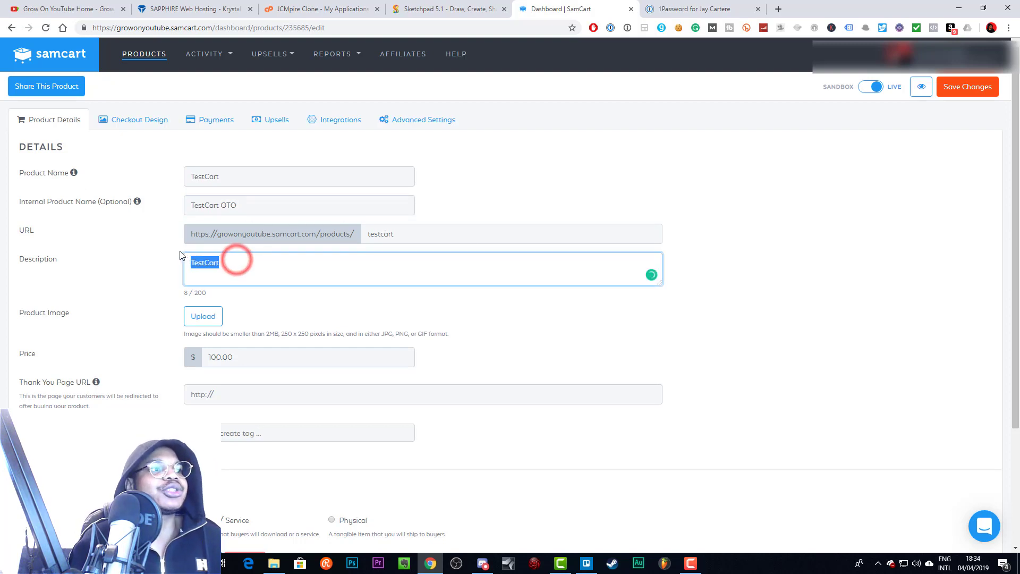
left_click(215, 262)
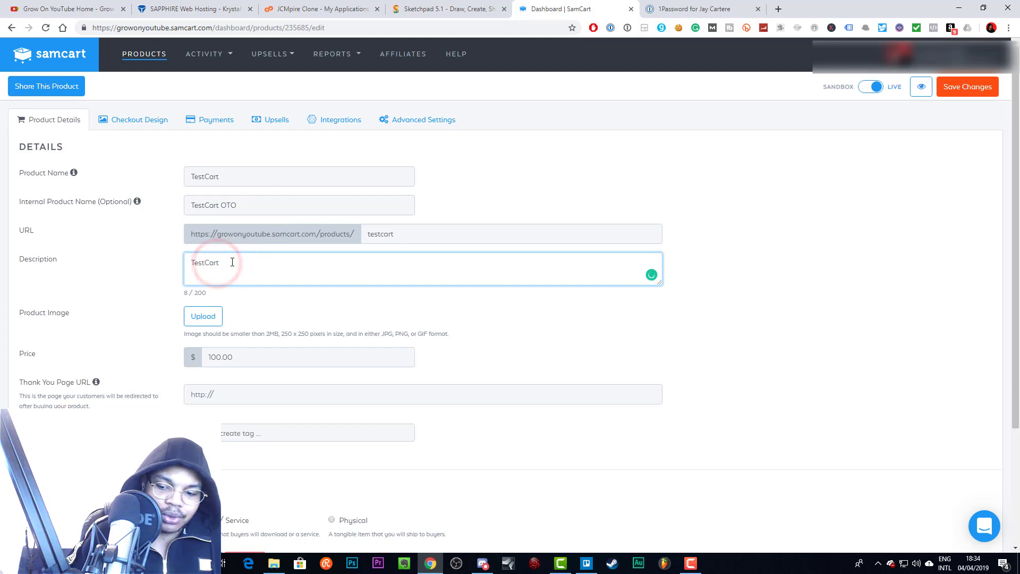
key("Return")
key("Return")
key("ctrl+v")
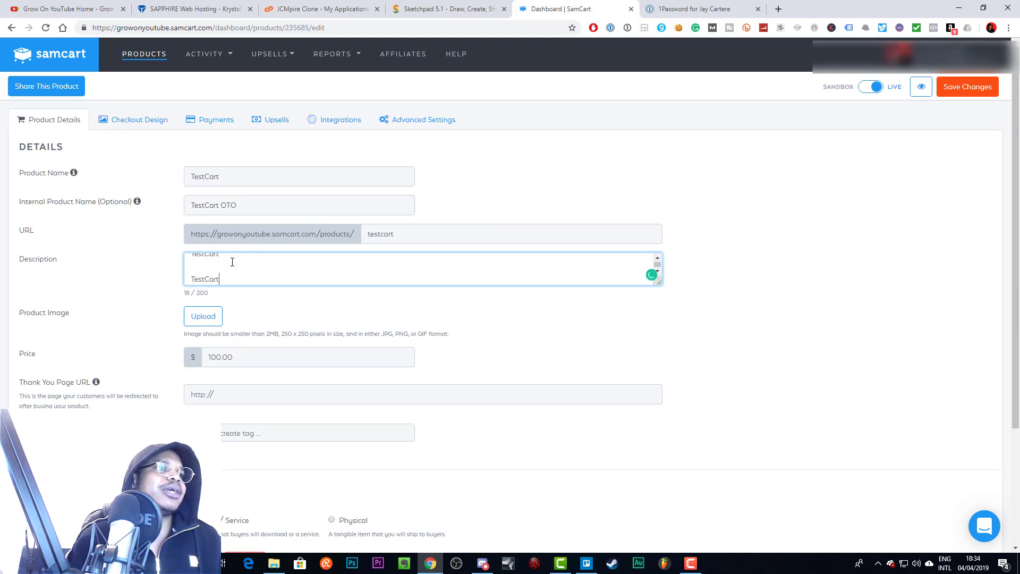
key("Return")
key("Return")
key("ctrl+v")
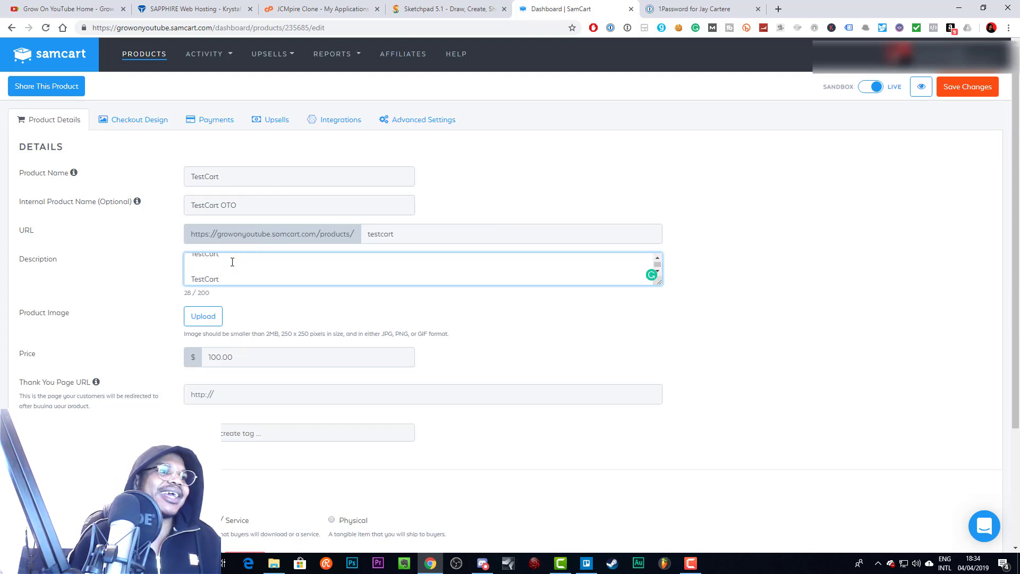
key("ctrl+Home")
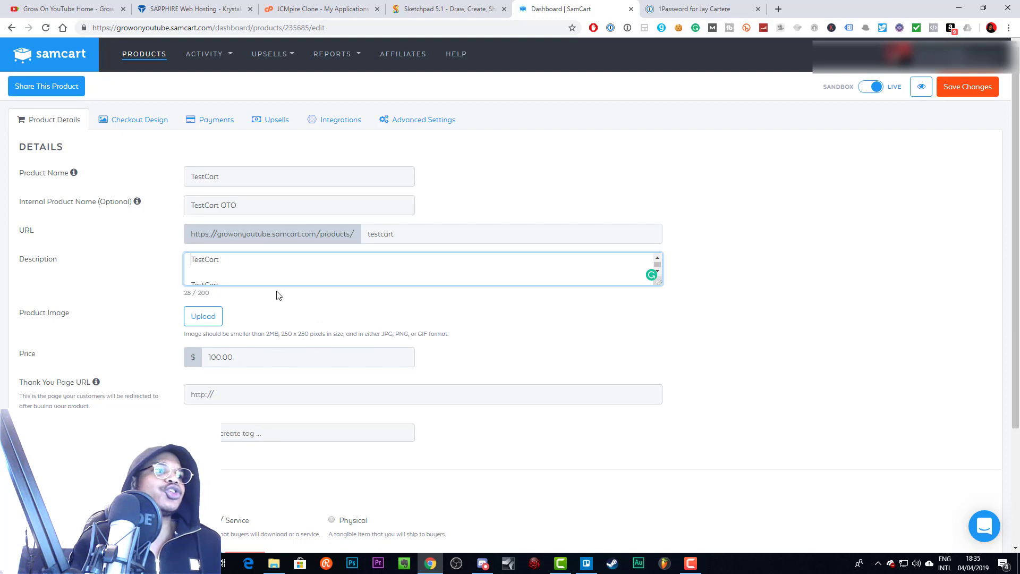
Examine the Thank You Page URL field and the existing tags offered for the product.
scroll(276, 295, "down", 2)
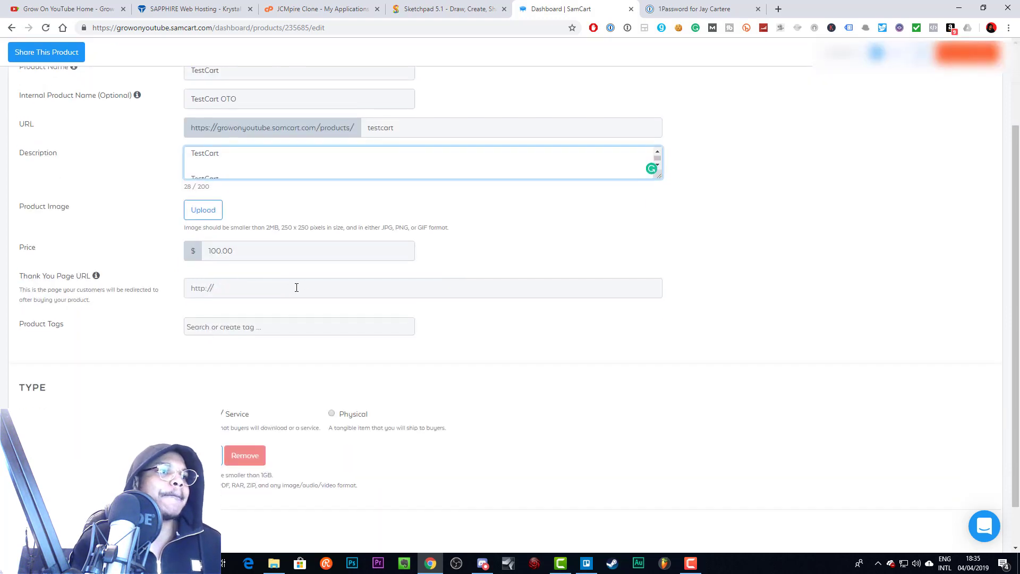
left_click(241, 289)
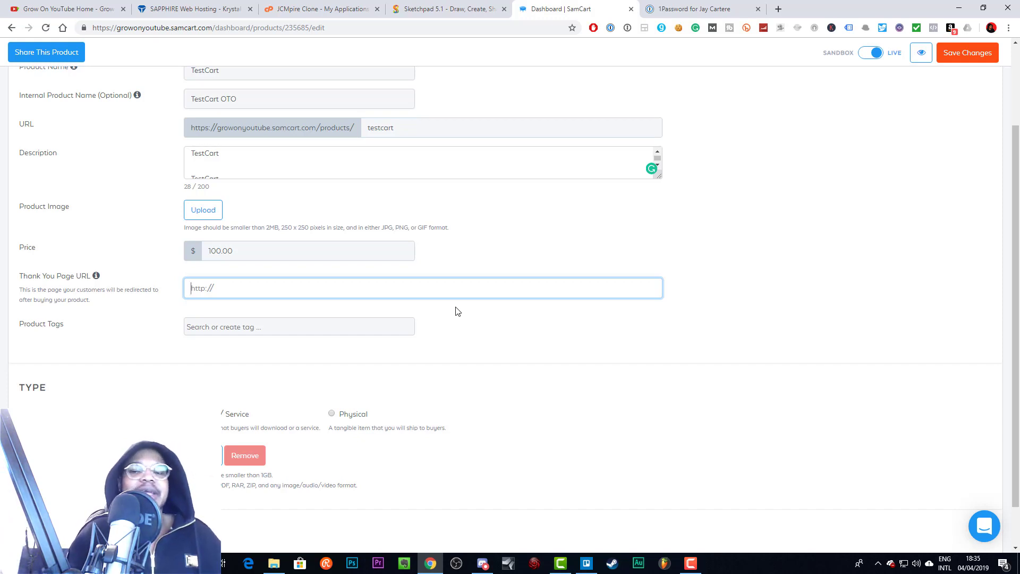
scroll(489, 330, "down", 1)
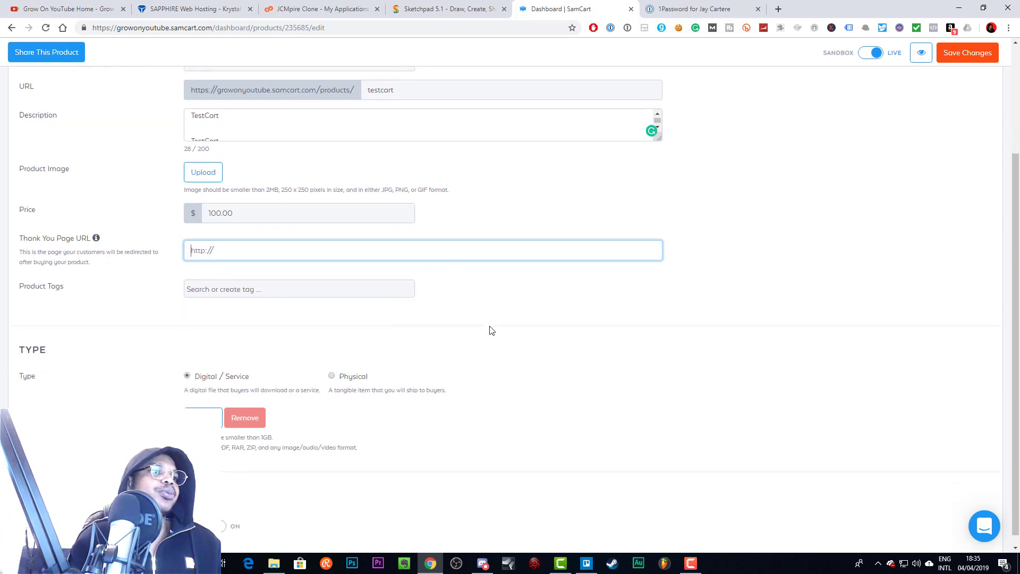
left_click(230, 279)
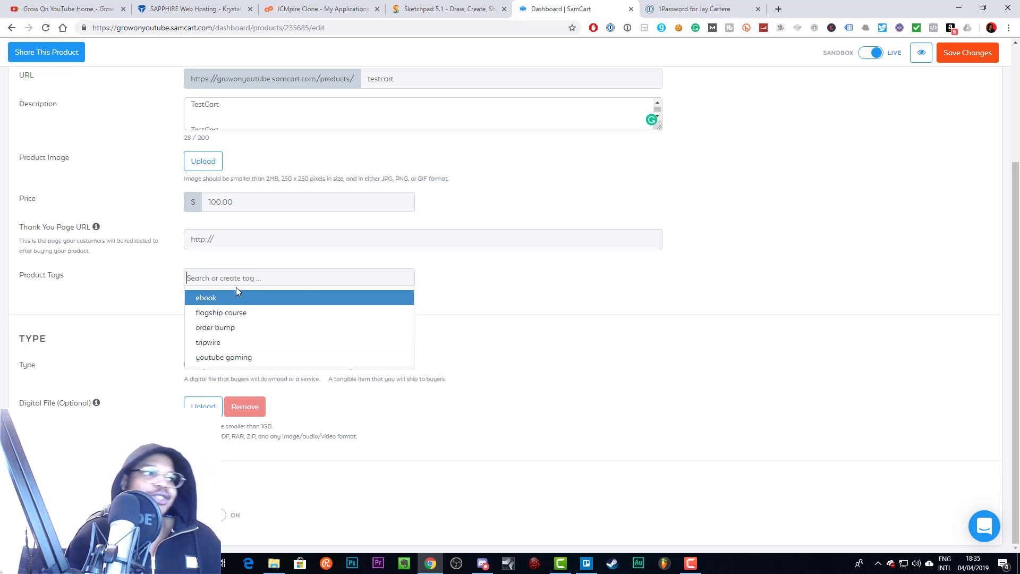
left_click(481, 273)
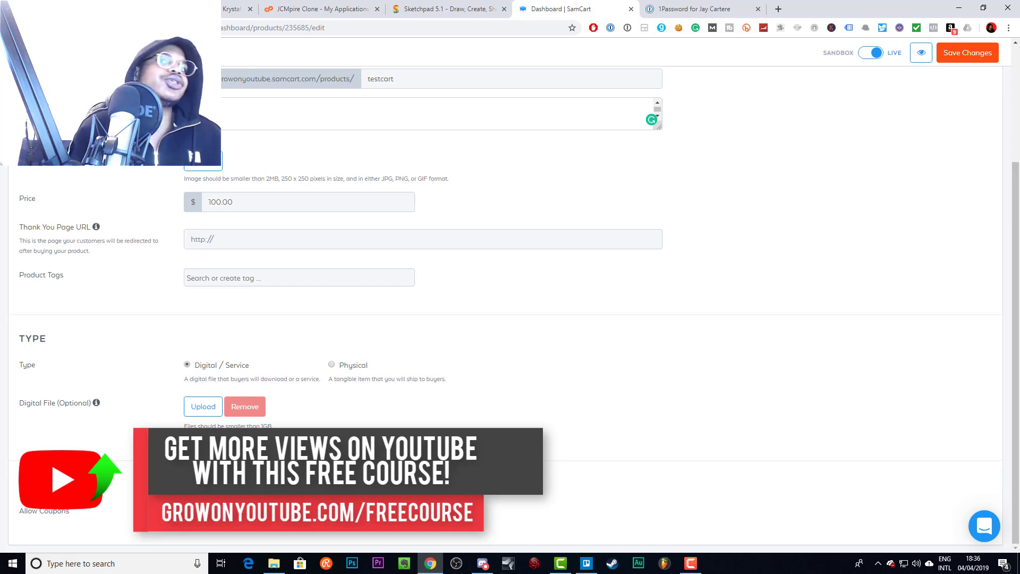
Save the product details and try to switch on the Allow Coupons option.
left_click(963, 53)
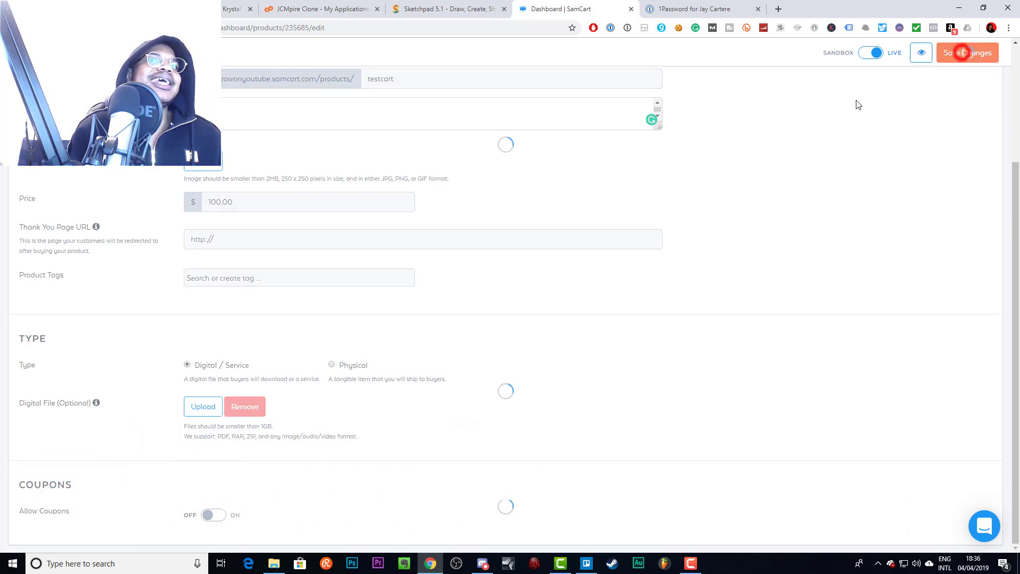
left_click(217, 517)
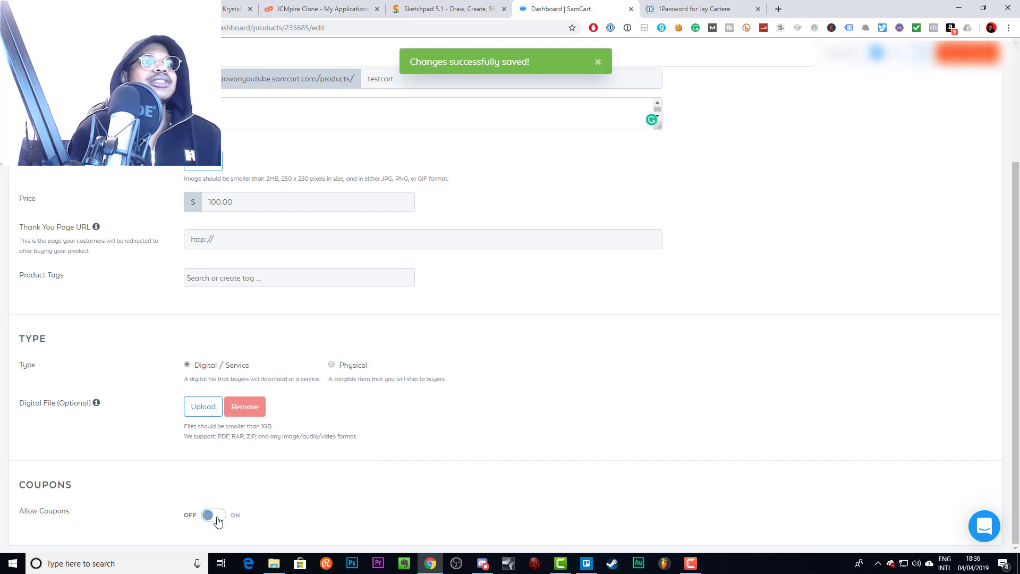
scroll(893, 234, "up", 3)
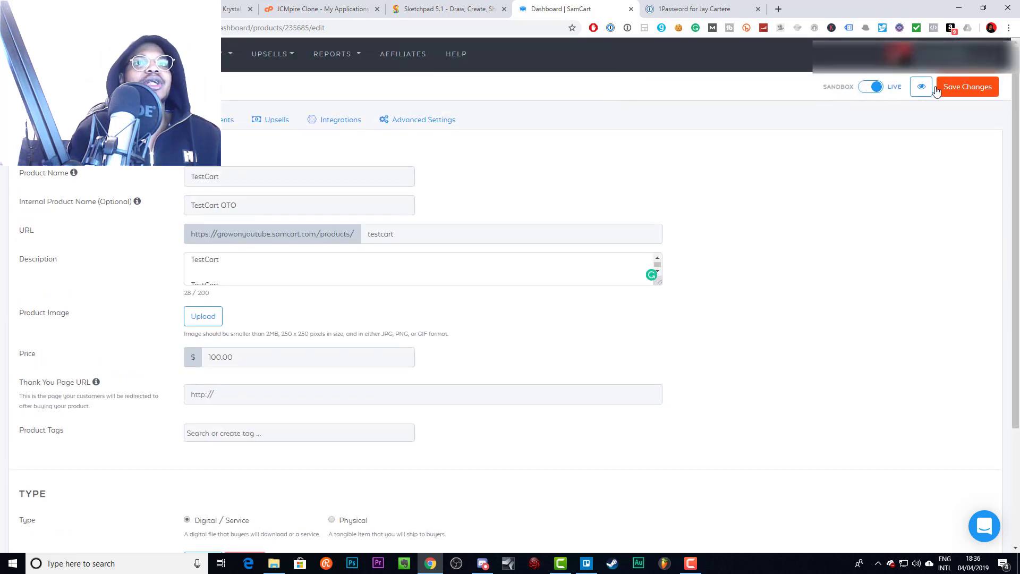
Preview the TestCart checkout page, look over its contact, payment and order summary sections, and return to the product settings.
left_click(923, 88)
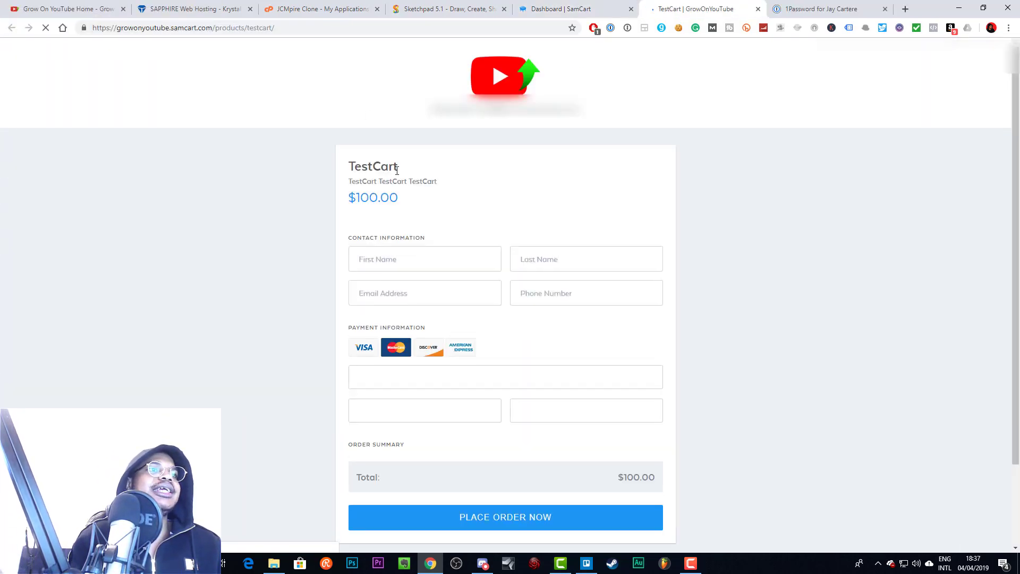
scroll(537, 206, "down", 2)
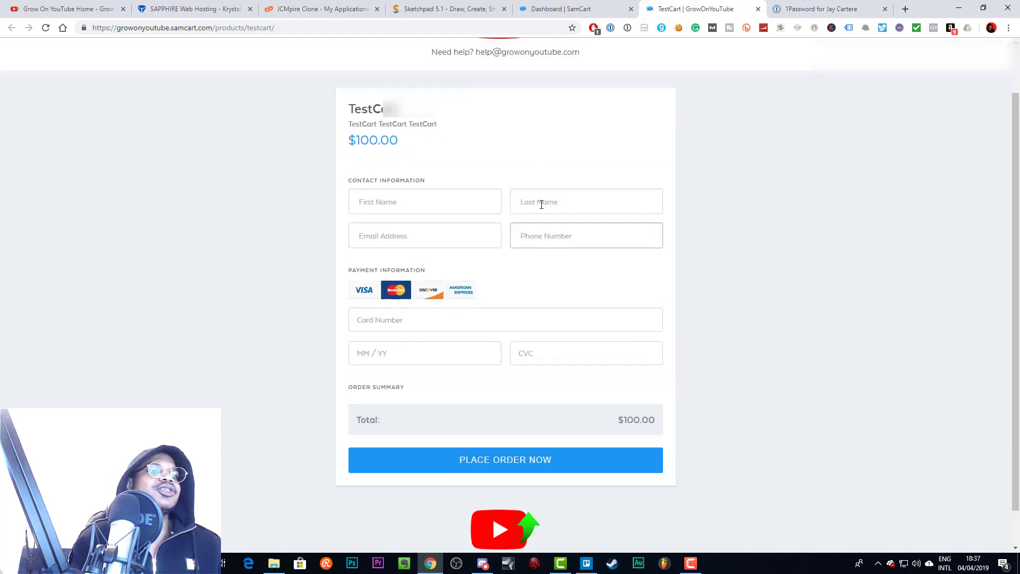
scroll(541, 205, "up", 2)
scroll(505, 301, "down", 3)
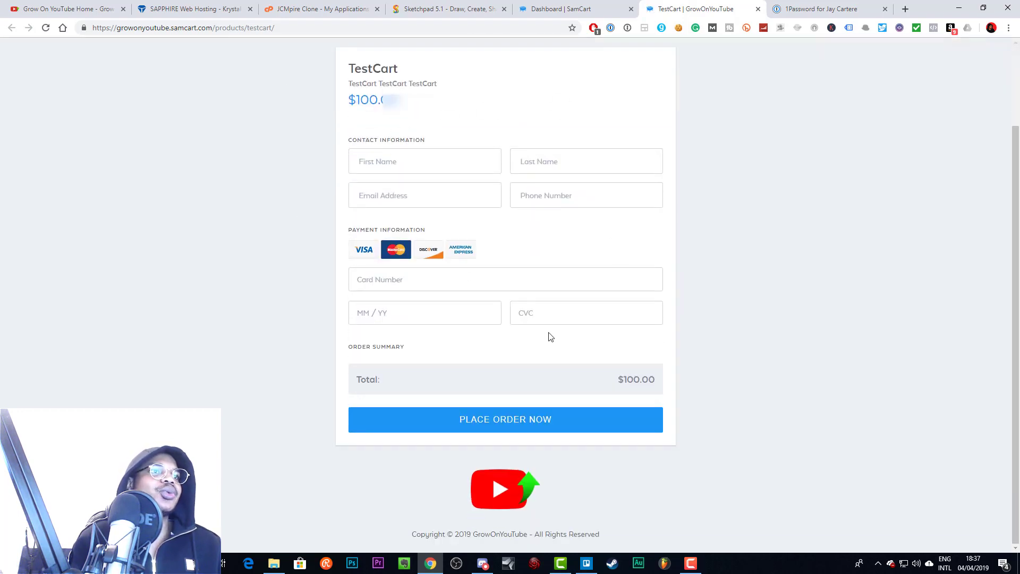
left_click(577, 6)
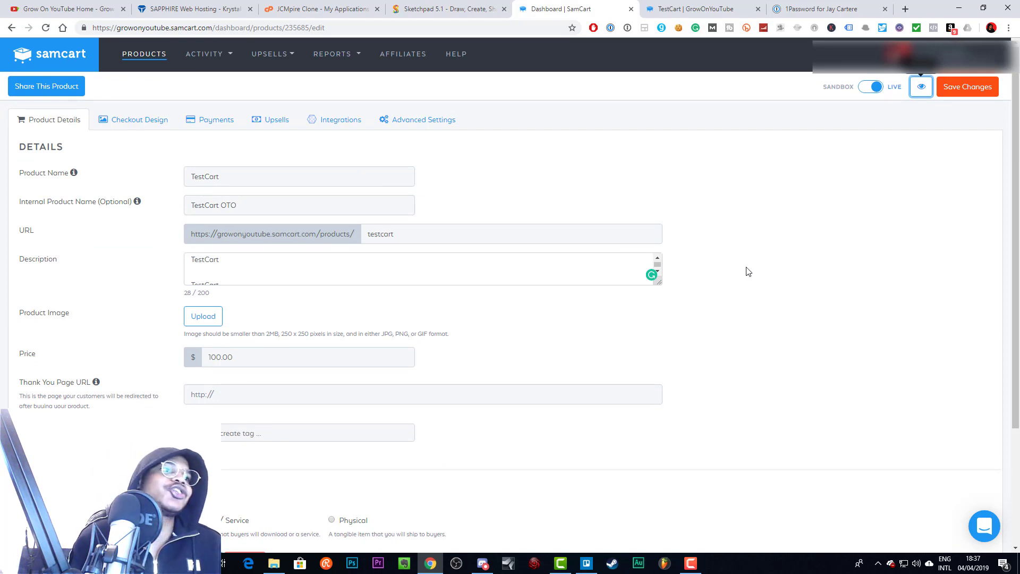
scroll(752, 270, "down", 3)
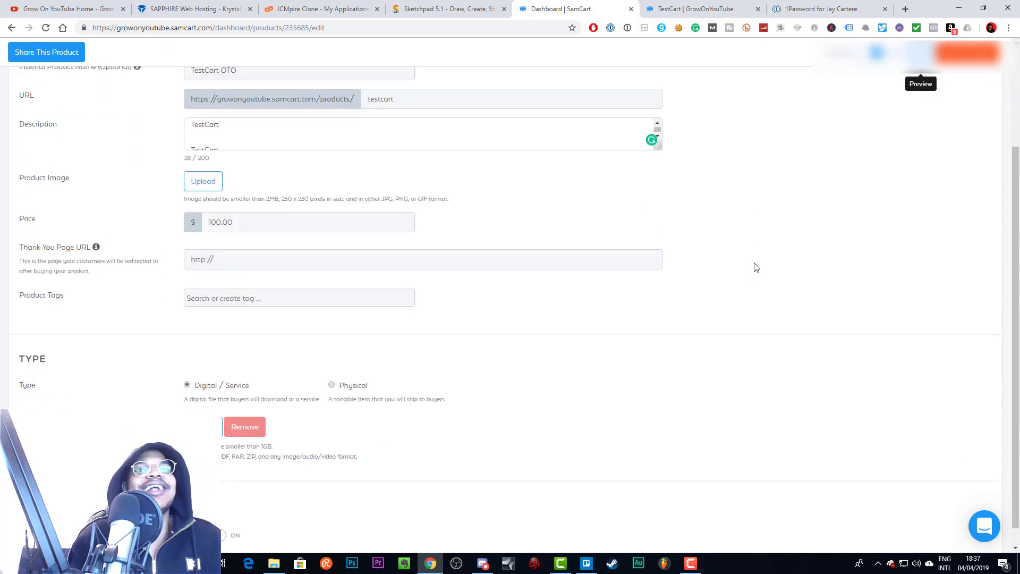
scroll(757, 267, "up", 3)
Open the product's checkout design settings and examine the template library and template customization options.
left_click(137, 116)
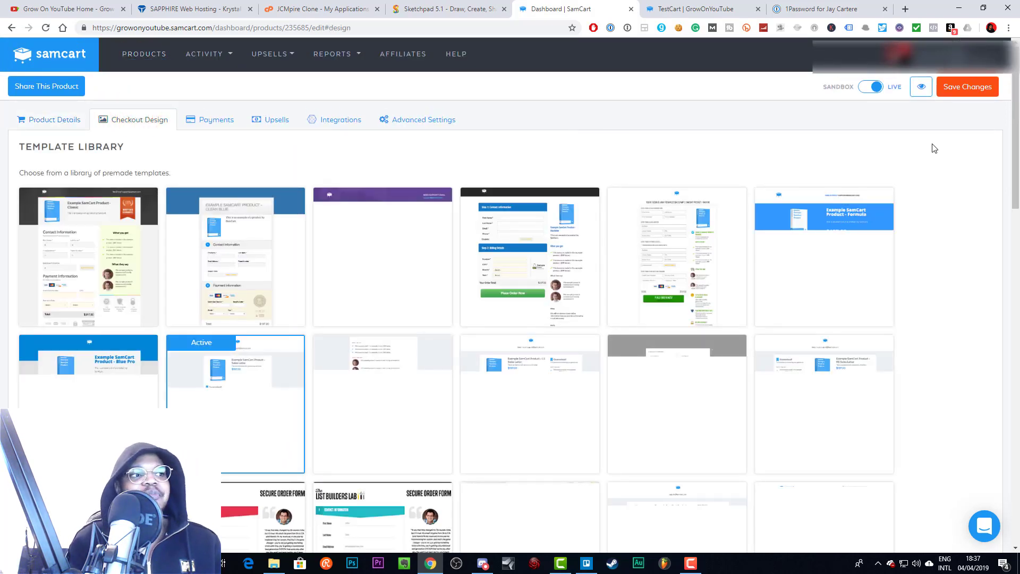
scroll(953, 154, "down", 5)
scroll(954, 156, "up", 5)
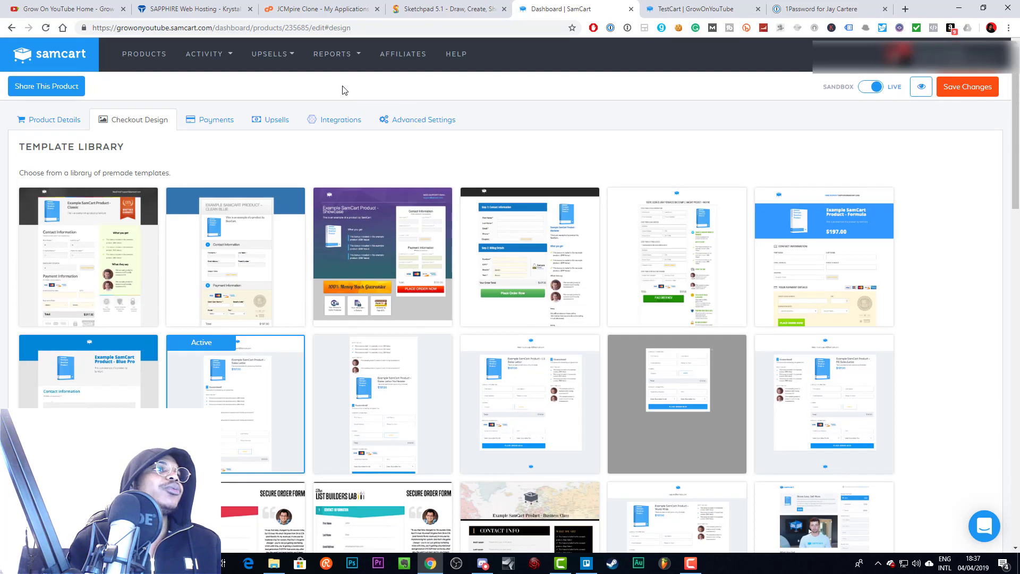
scroll(951, 162, "down", 8)
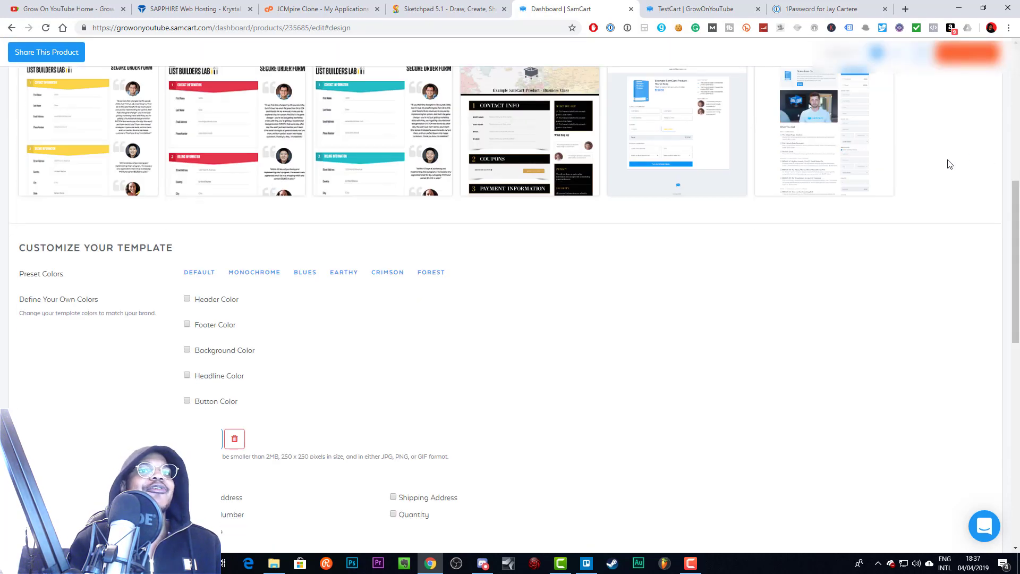
scroll(949, 165, "down", 3)
scroll(936, 171, "up", 11)
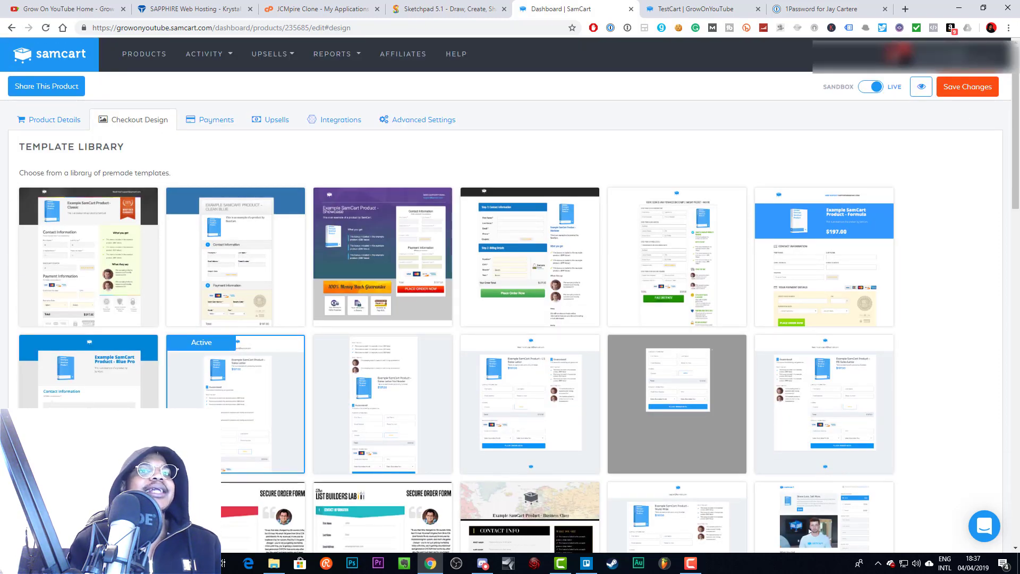
Try the World Wide checkout template and activate the RS Sales Letter template in its place.
scroll(951, 169, "down", 6)
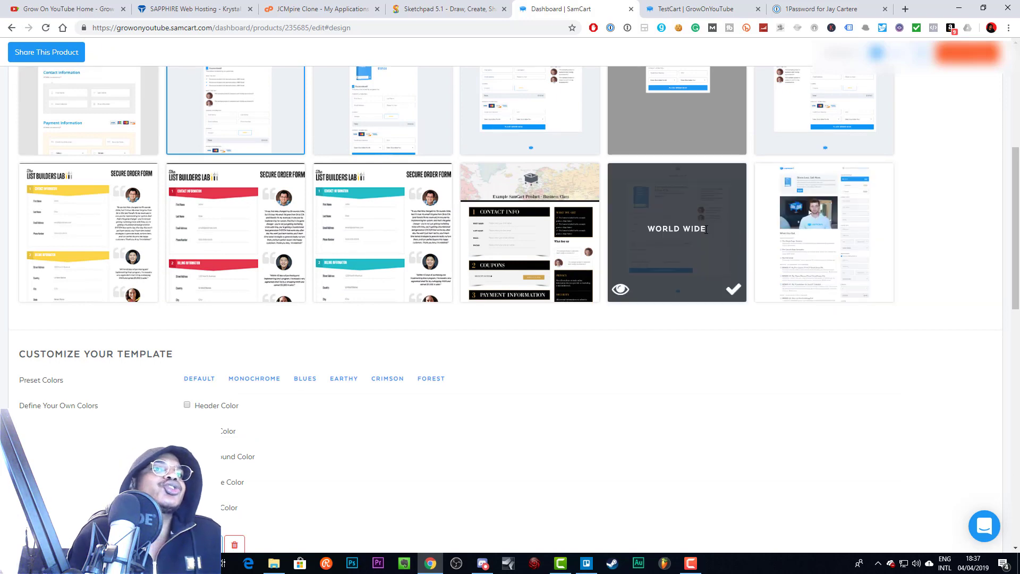
left_click(729, 290)
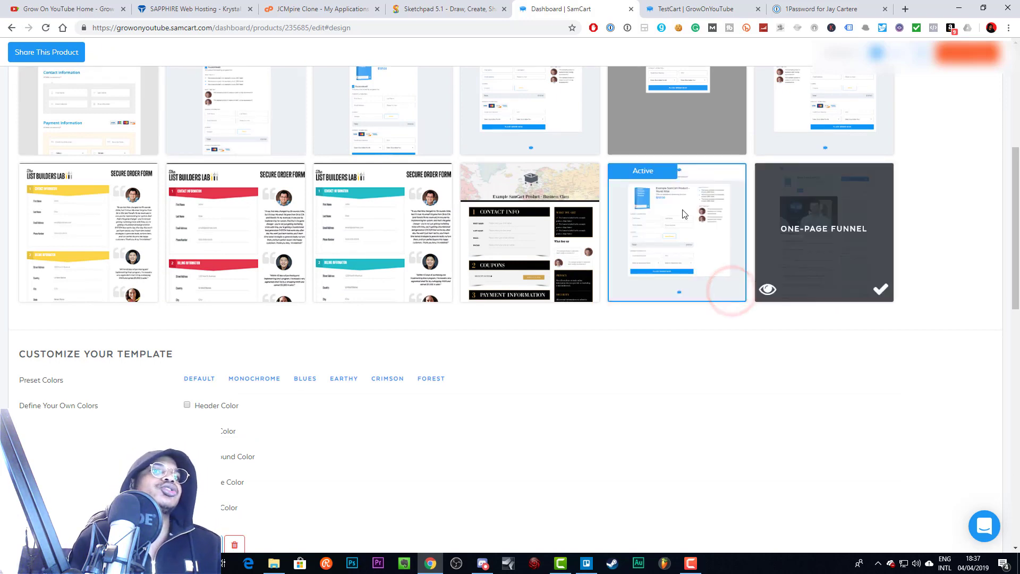
scroll(868, 254, "up", 4)
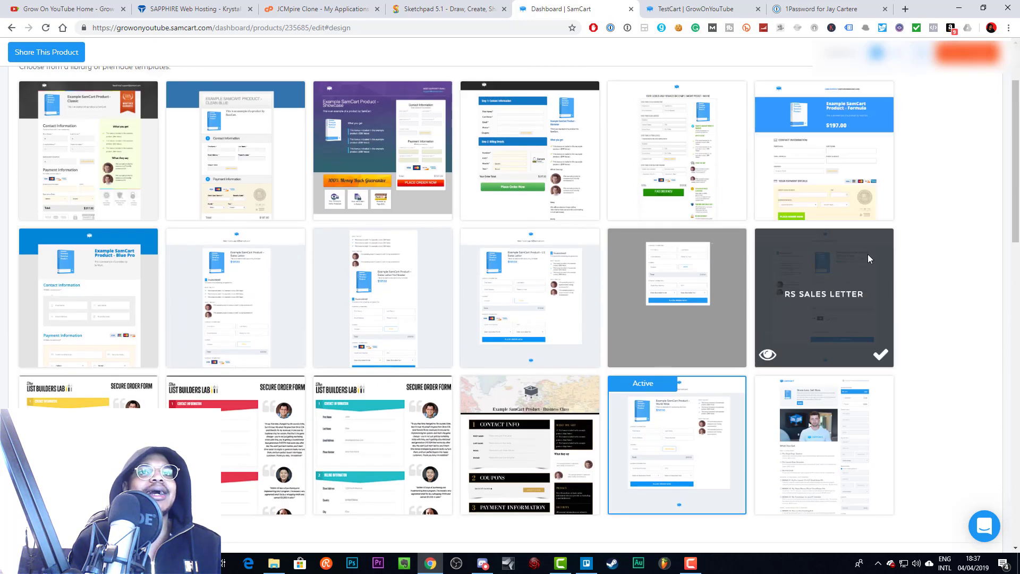
left_click(880, 350)
Enable custom header and background colors for the checkout template and set the background color to #9C6161.
scroll(971, 256, "down", 4)
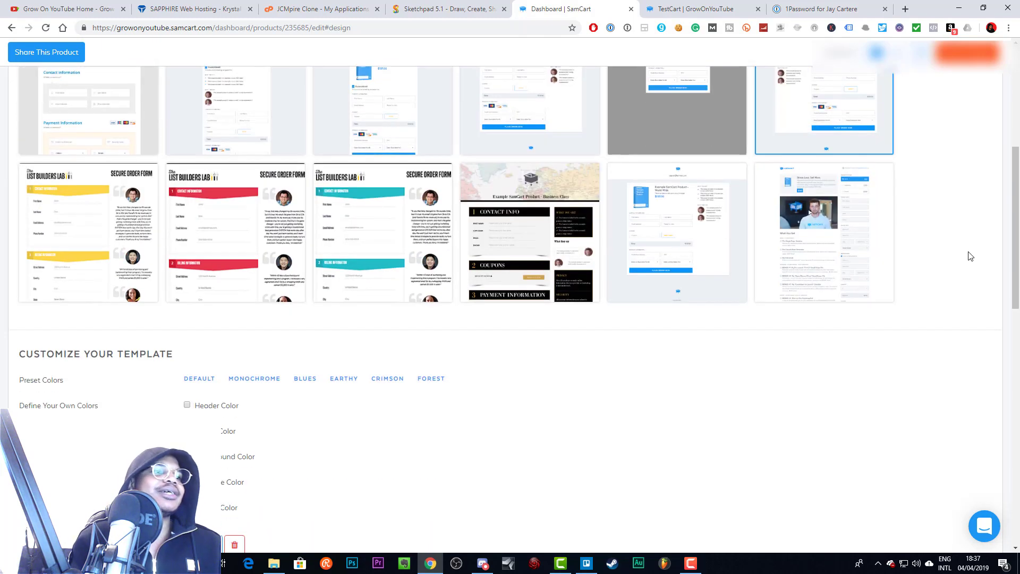
scroll(563, 374, "down", 3)
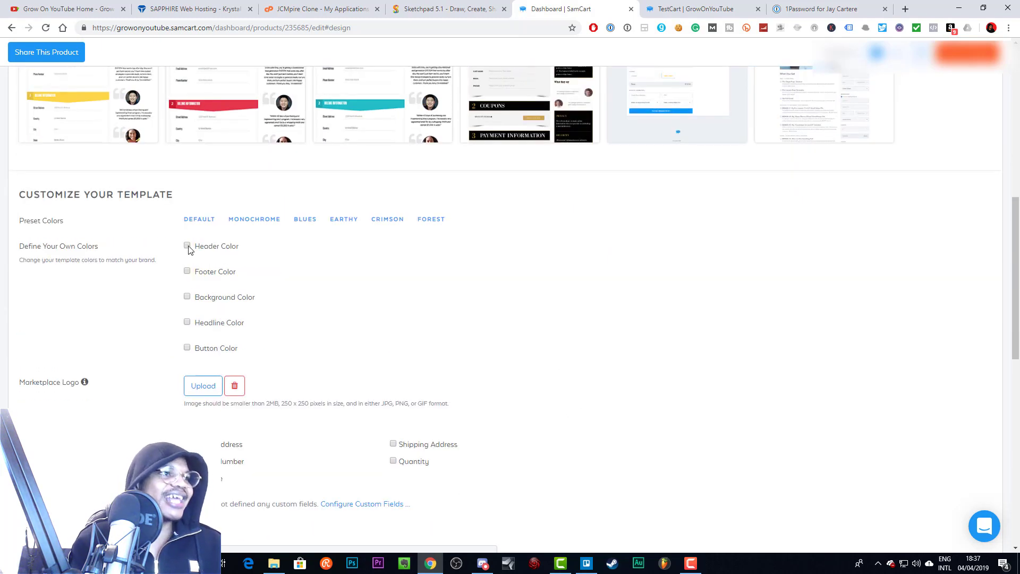
left_click(187, 246)
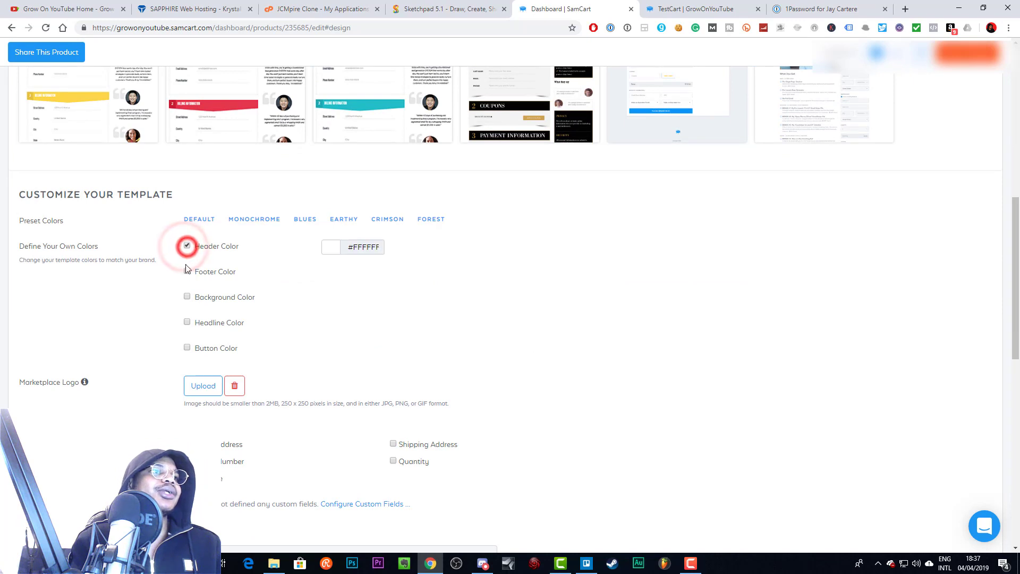
left_click(187, 297)
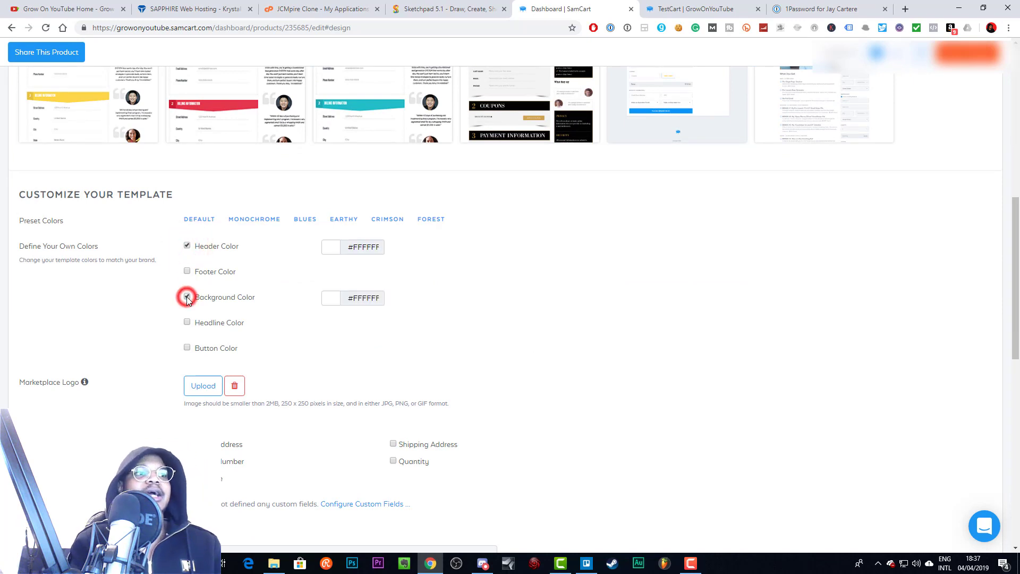
left_click(367, 297)
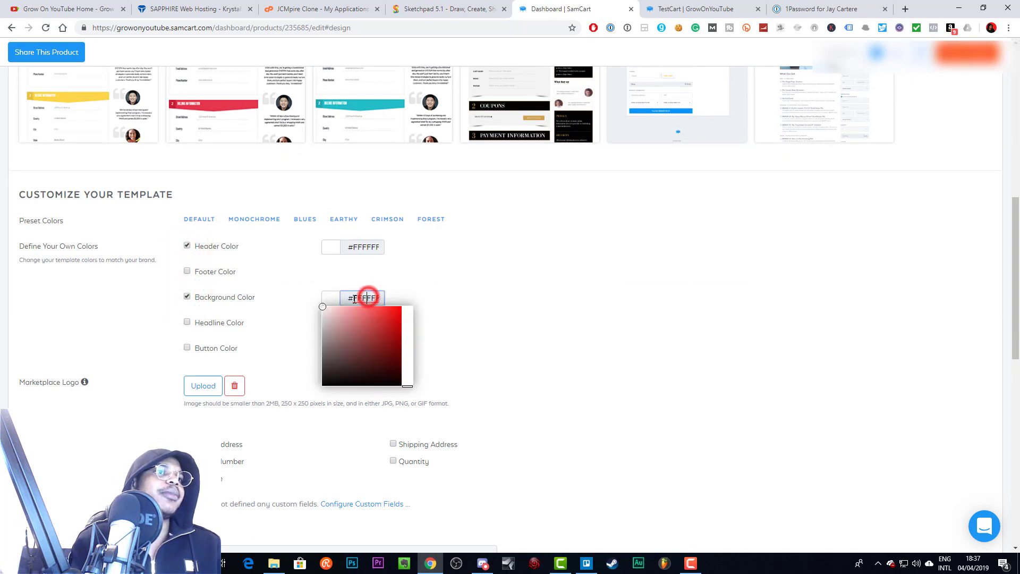
left_click_drag(381, 298, 356, 300)
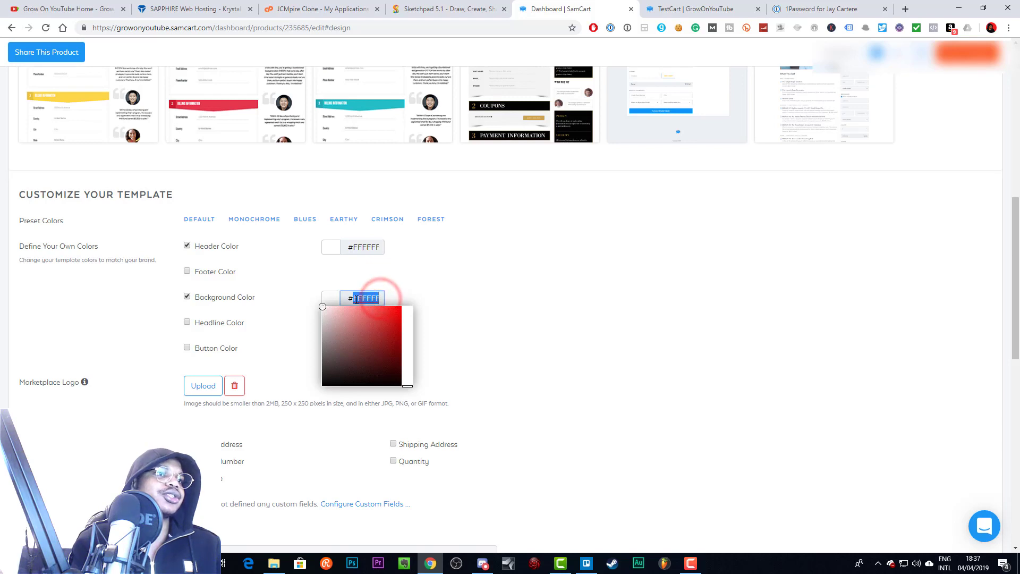
type("3333")
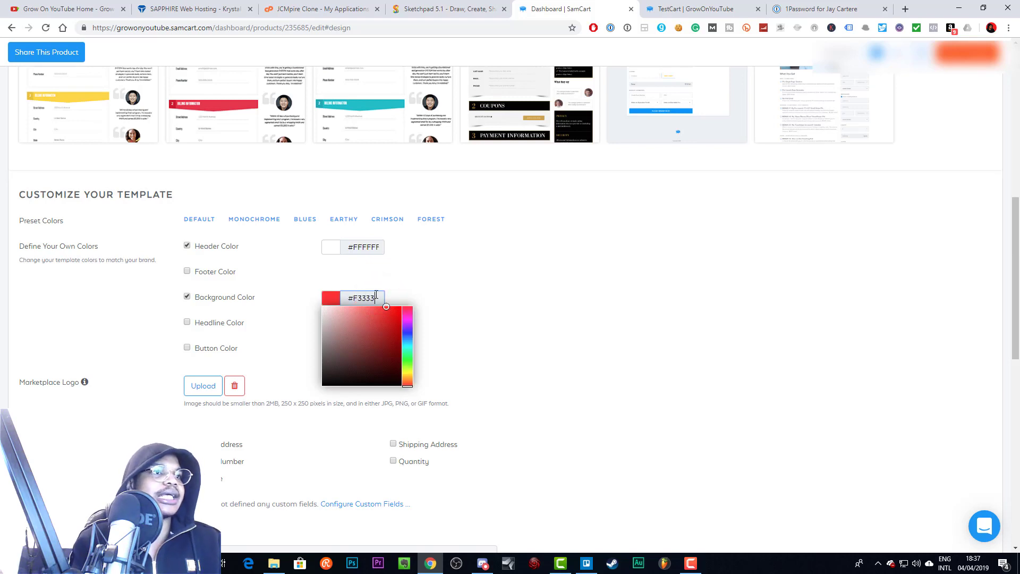
left_click_drag(394, 323, 340, 339)
left_click(477, 282)
Disable the template's custom background and header colors, toggling the header color on and off once more.
left_click(187, 294)
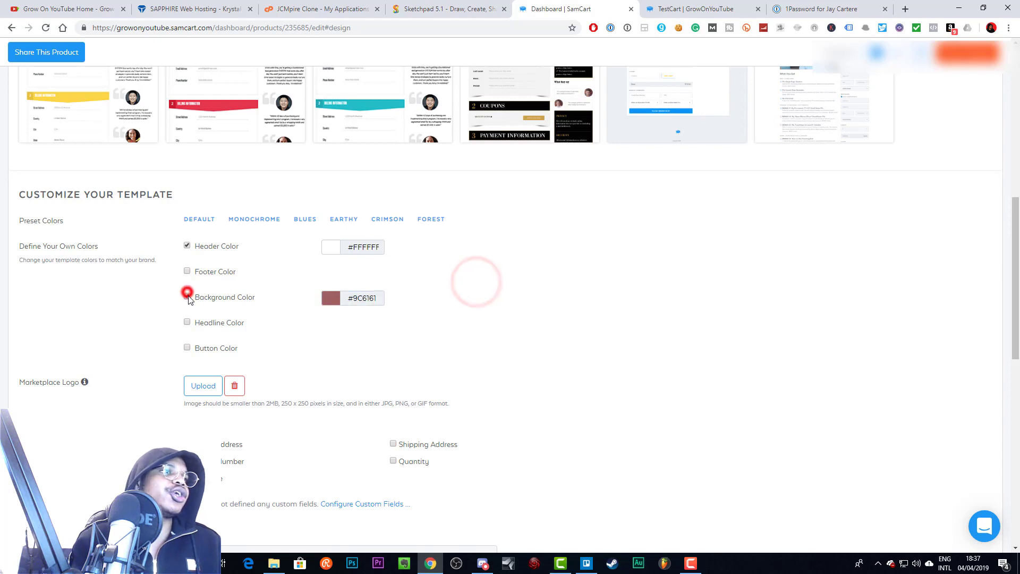
left_click(187, 245)
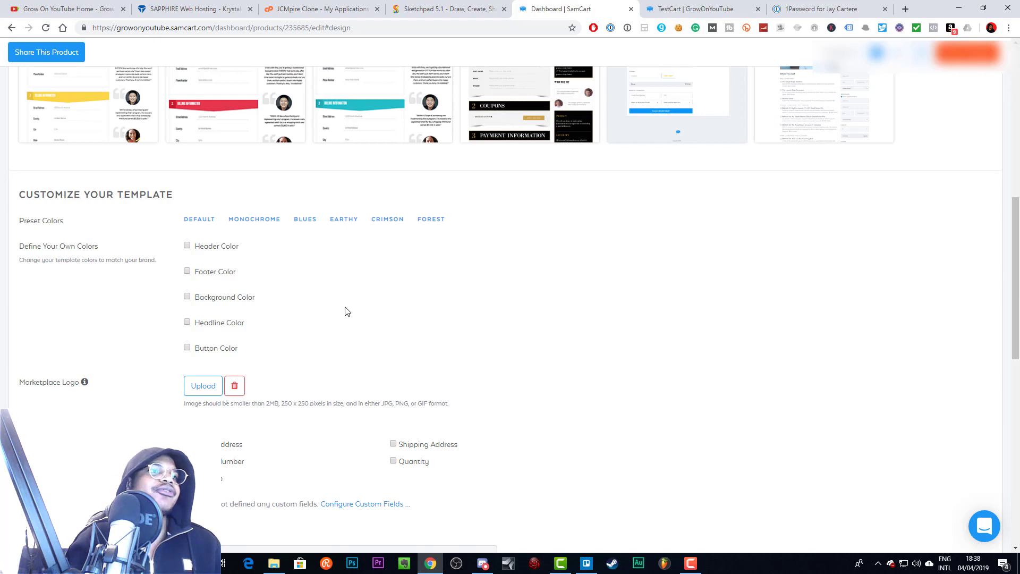
left_click(187, 249)
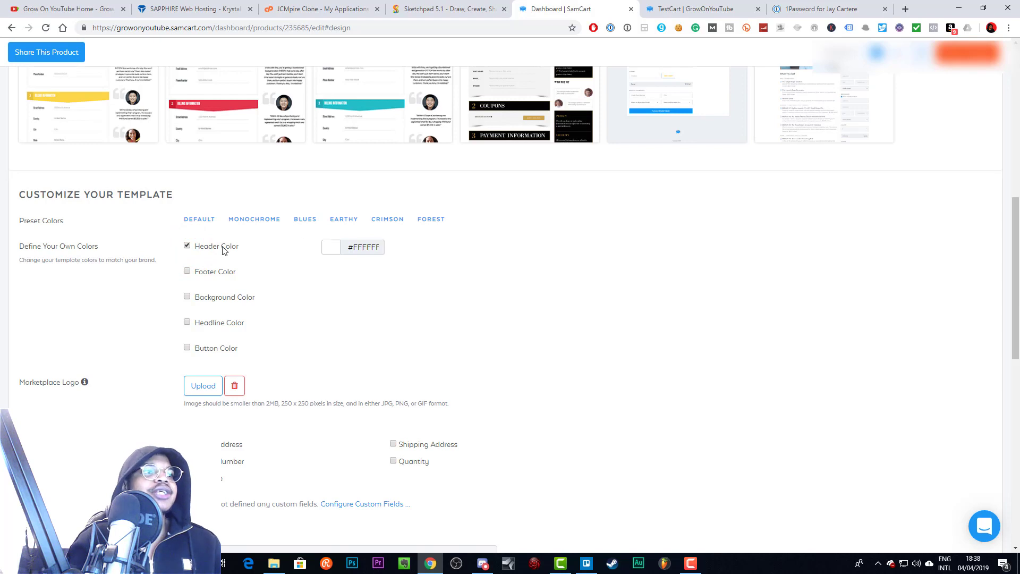
left_click(188, 248)
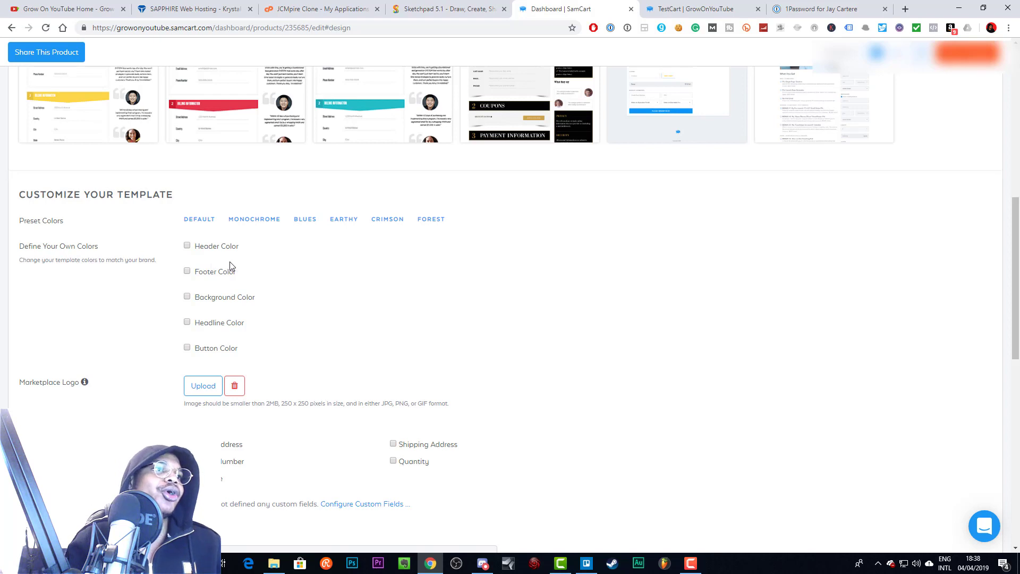
Activate the Billing Address and Zip Code form fields for the checkout page.
scroll(228, 266, "down", 4)
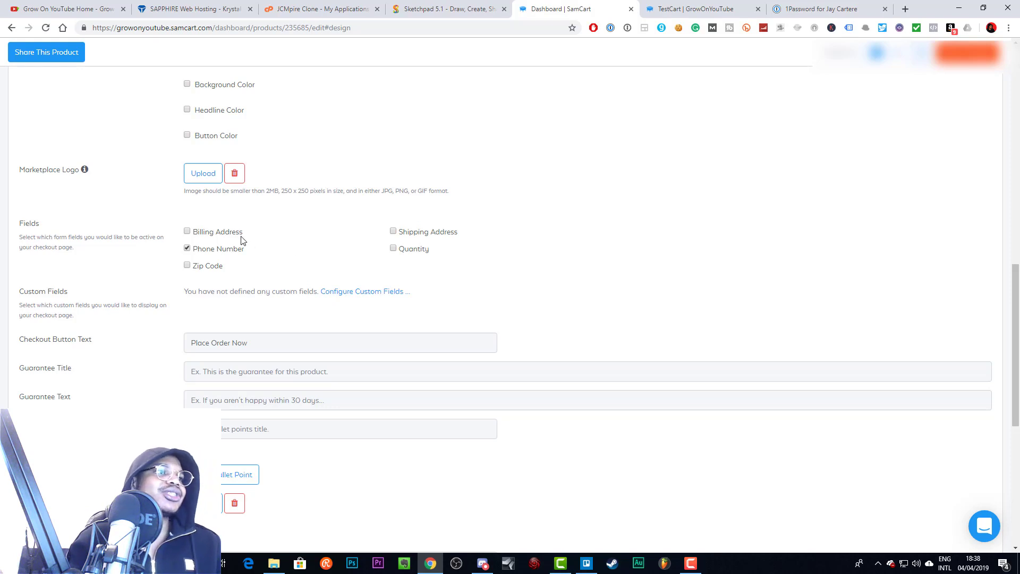
scroll(334, 237, "down", 1)
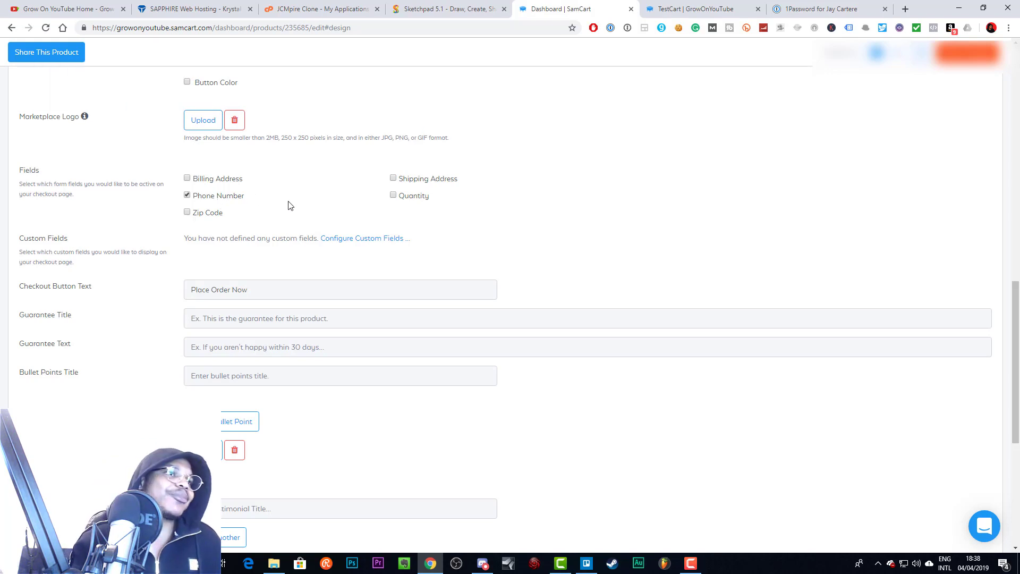
left_click(187, 179)
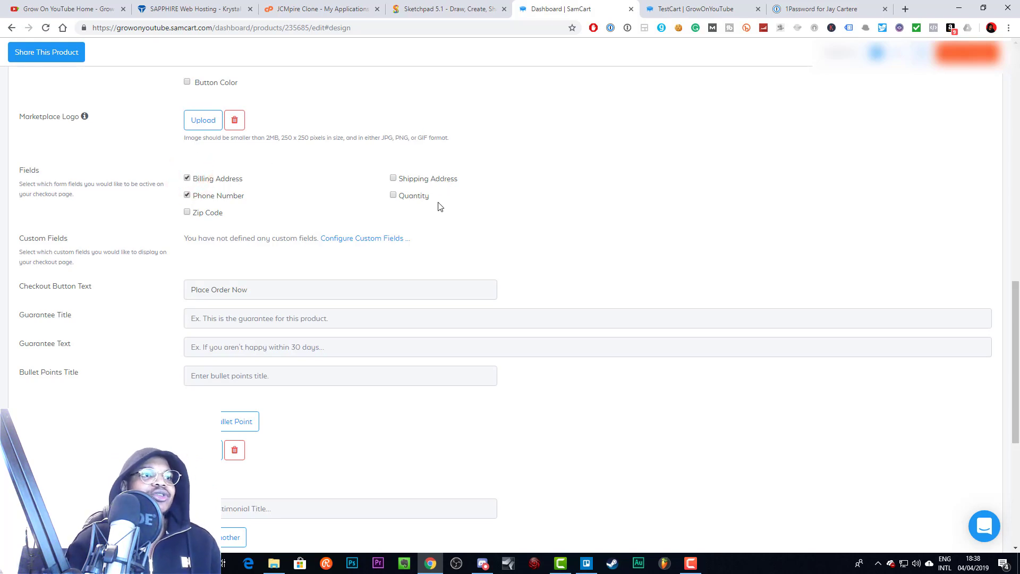
left_click(188, 213)
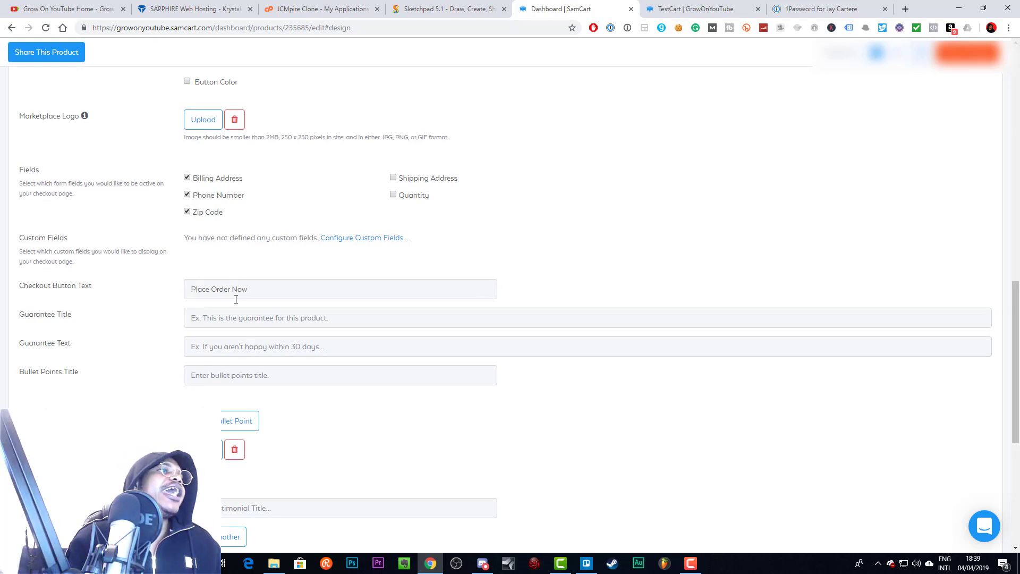
Examine the checkout button text and the guarantee title and guarantee text fields.
scroll(480, 291, "down", 1)
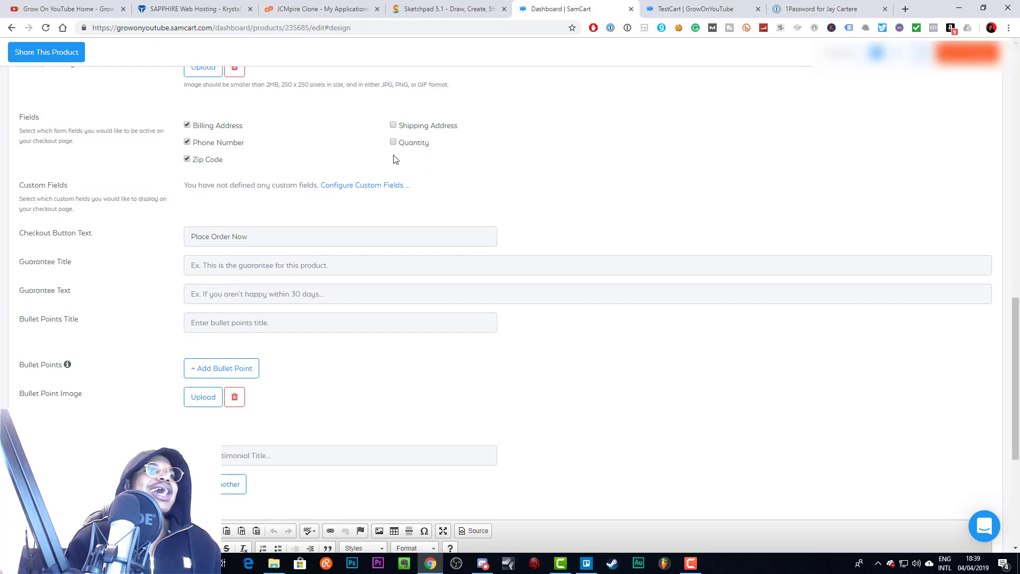
scroll(228, 212, "down", 2)
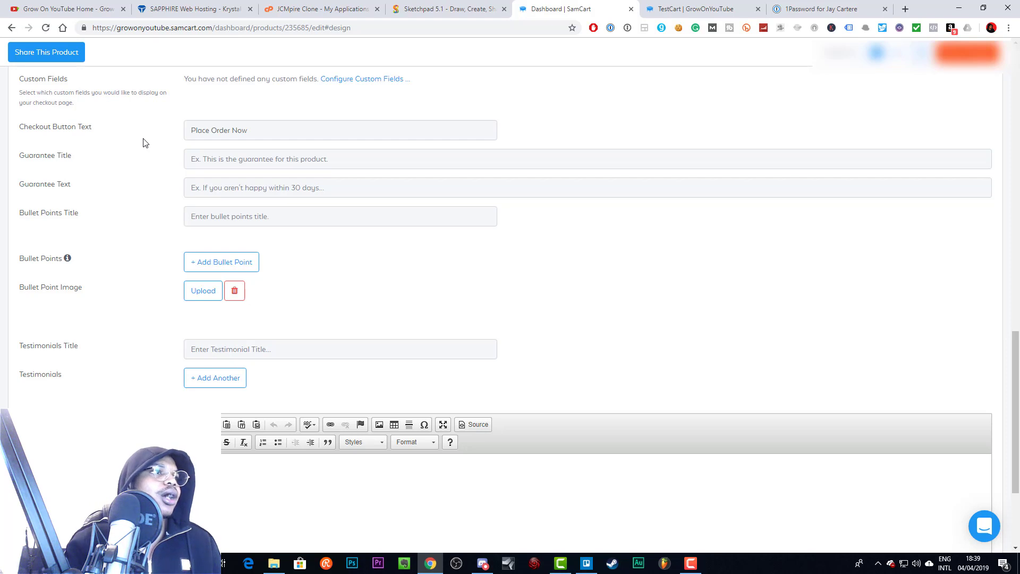
triple_click(263, 130)
left_click(253, 132)
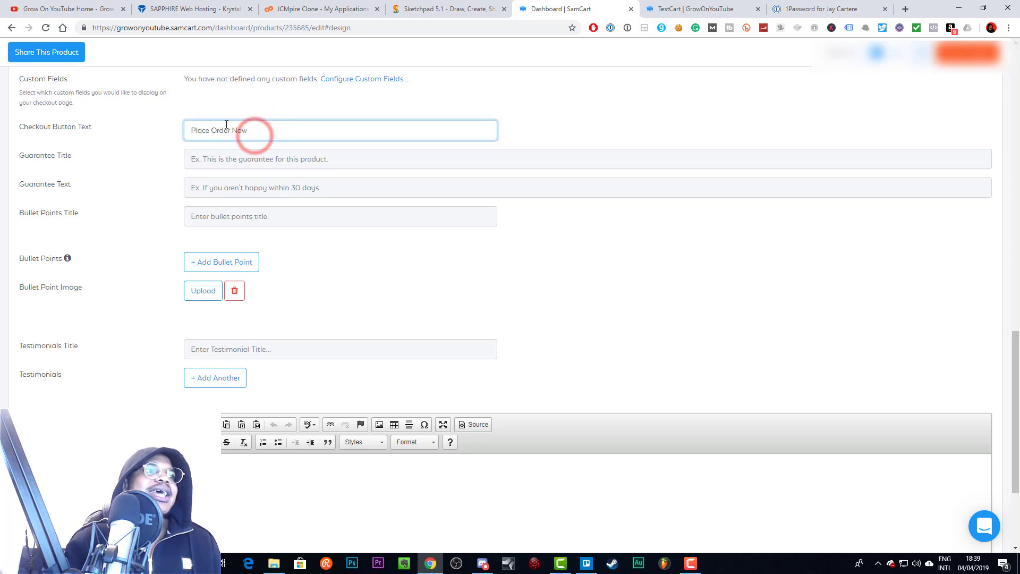
triple_click(253, 130)
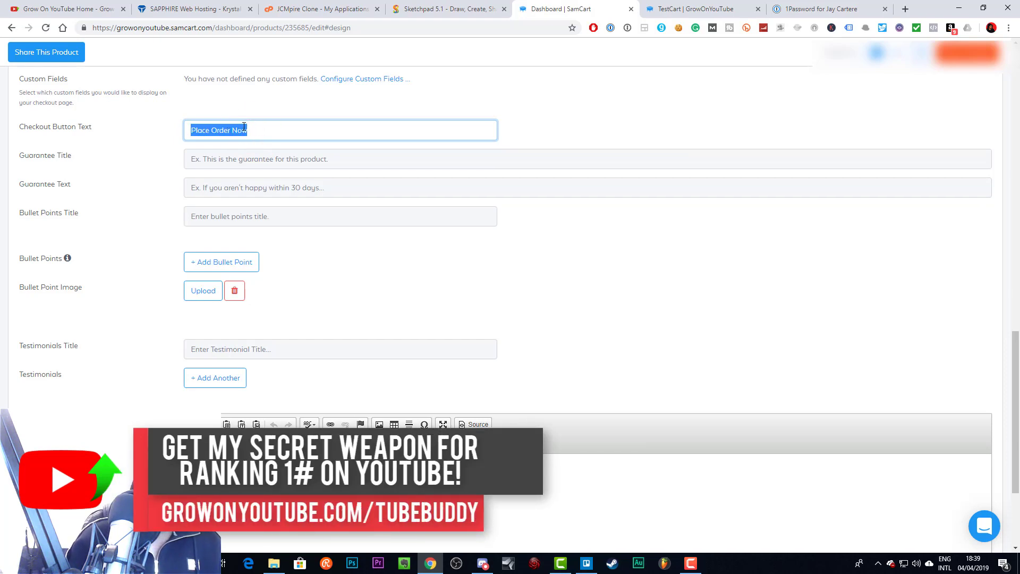
left_click(238, 162)
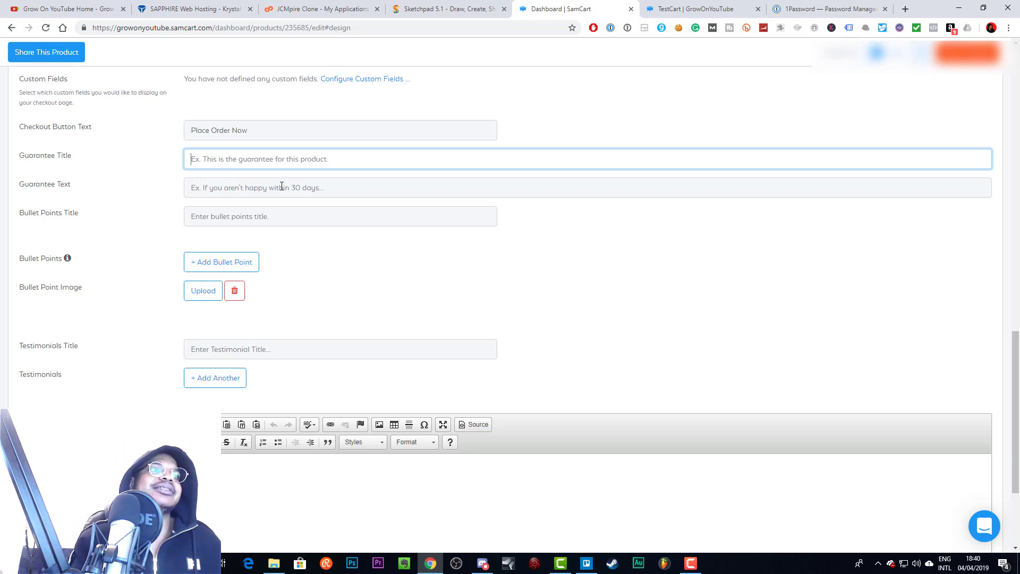
left_click(301, 189)
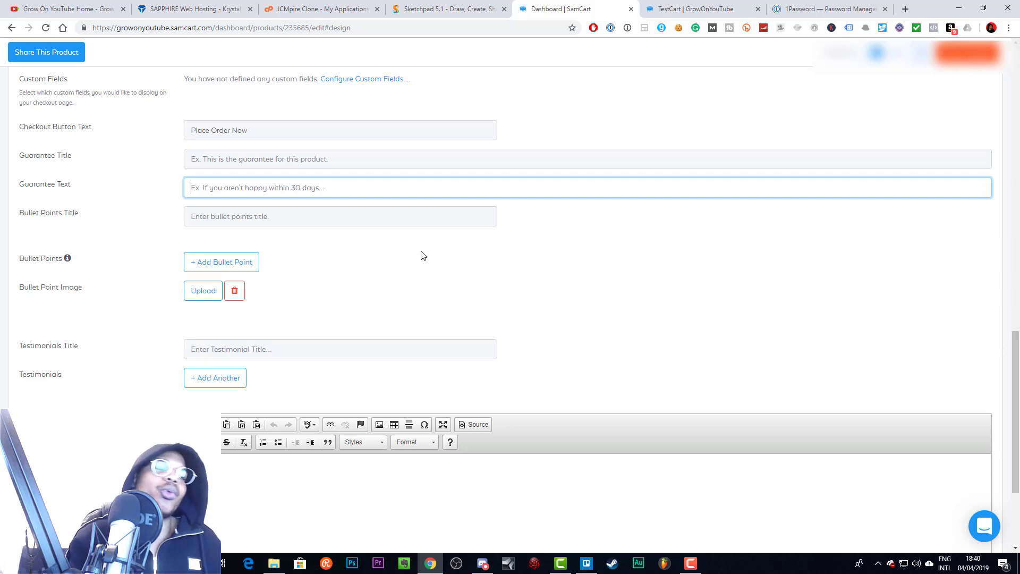
Set the bullet points title to "Here's what you'll get" and add one empty bullet point.
left_click(261, 221)
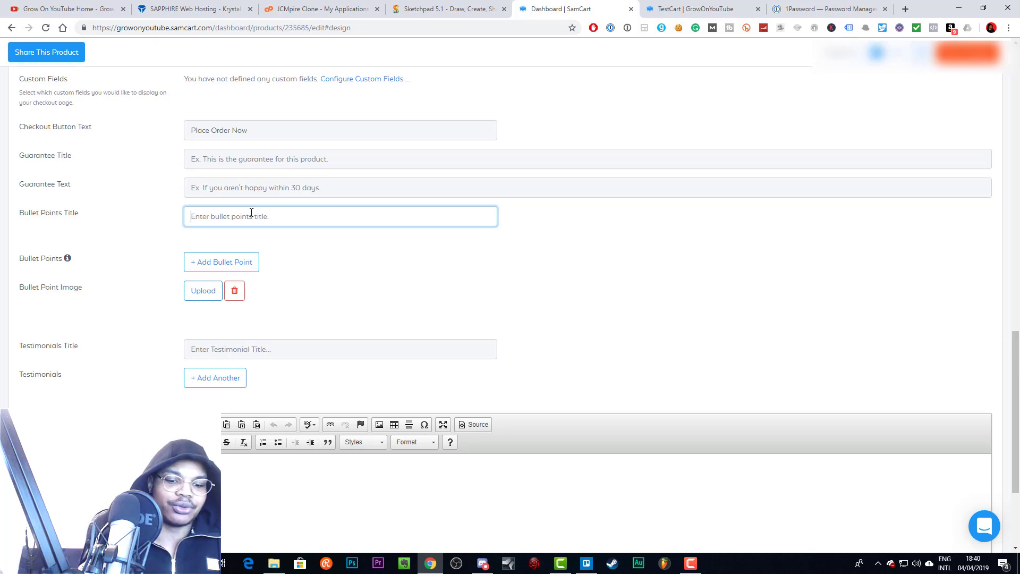
type("Here")
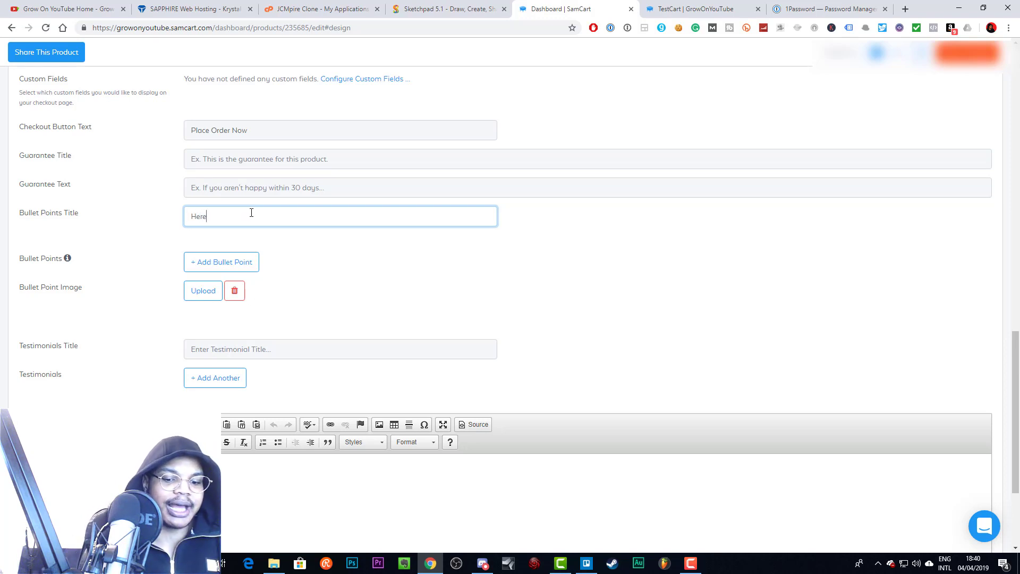
type("'s what you")
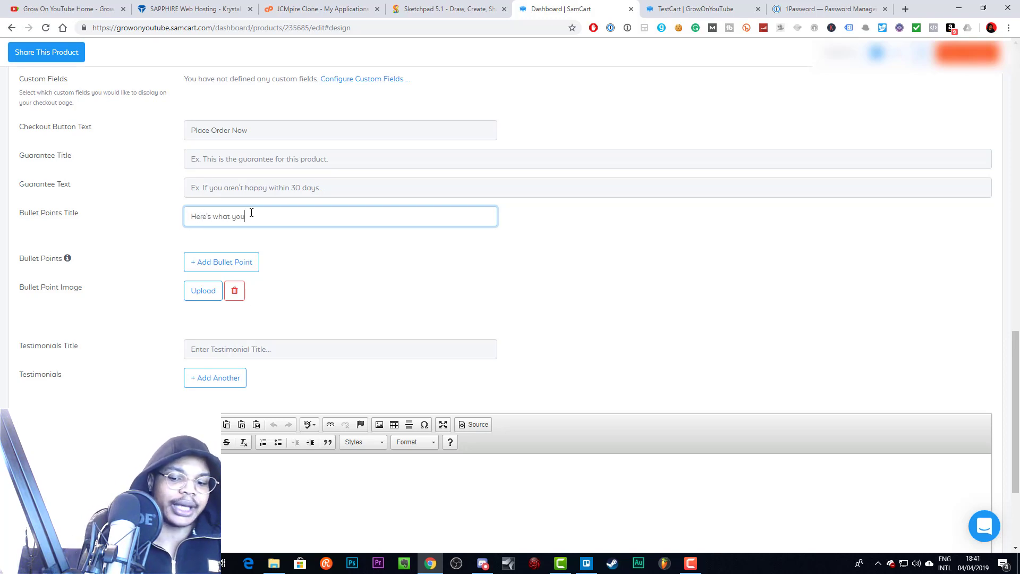
type("'ll gte")
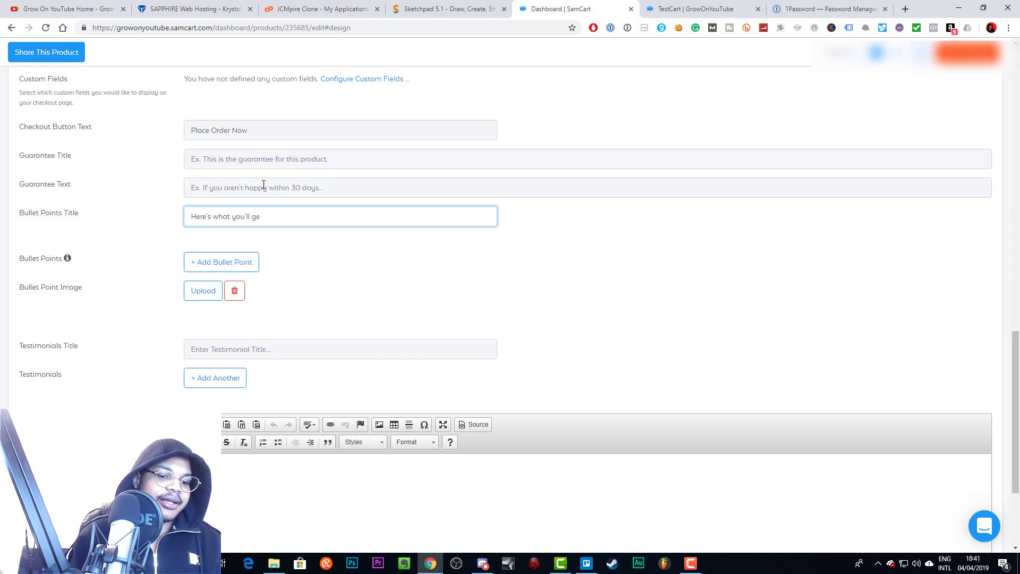
left_click(234, 262)
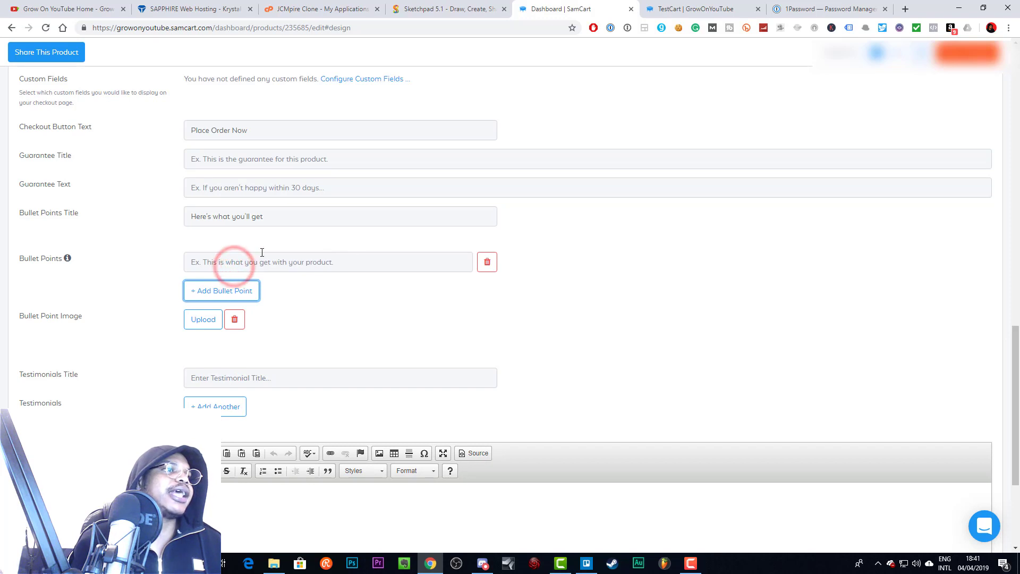
left_click(258, 260)
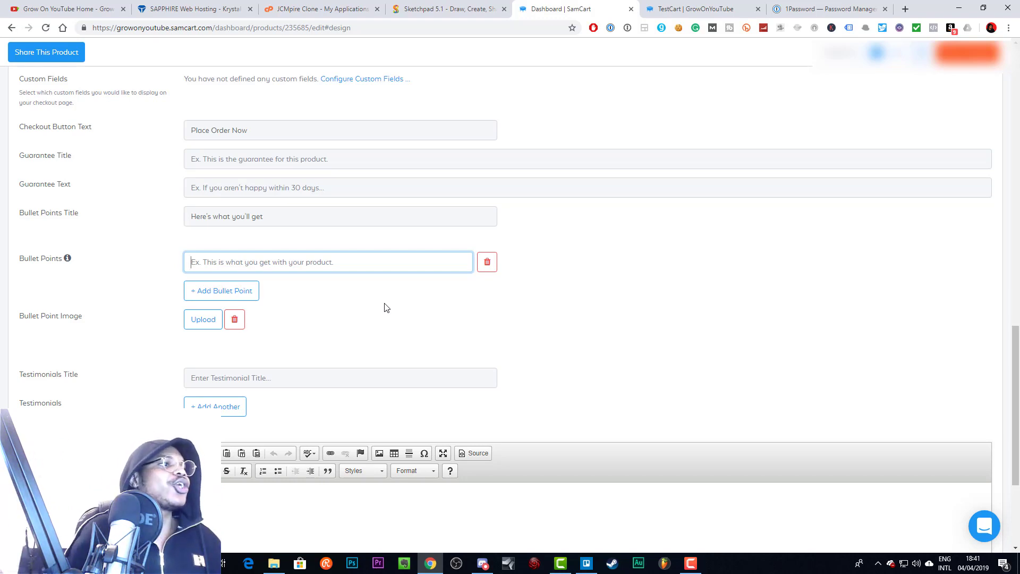
Set the testimonials title to "See what others are saying..." and add one empty testimonial entry.
scroll(325, 307, "down", 2)
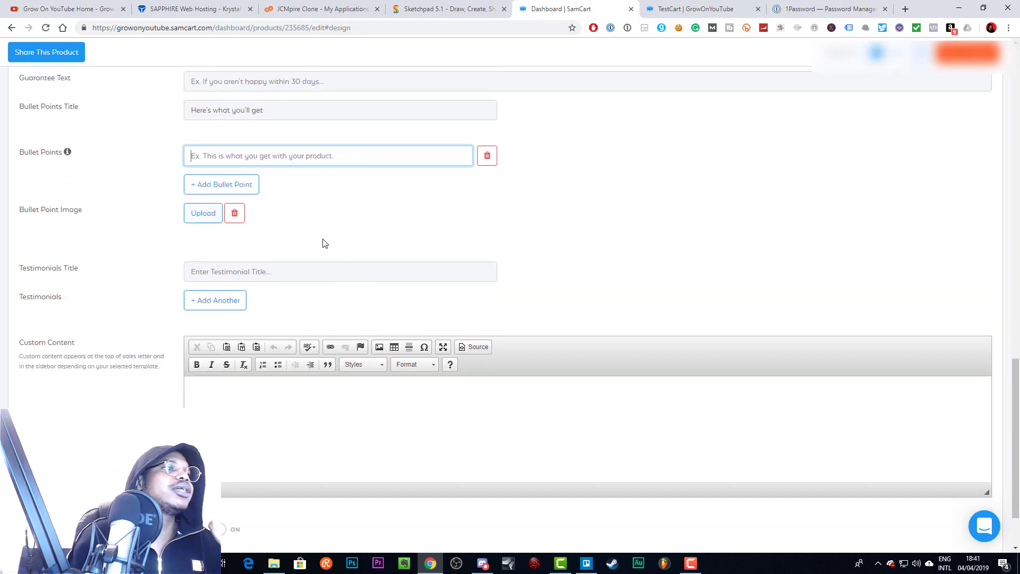
left_click(256, 270)
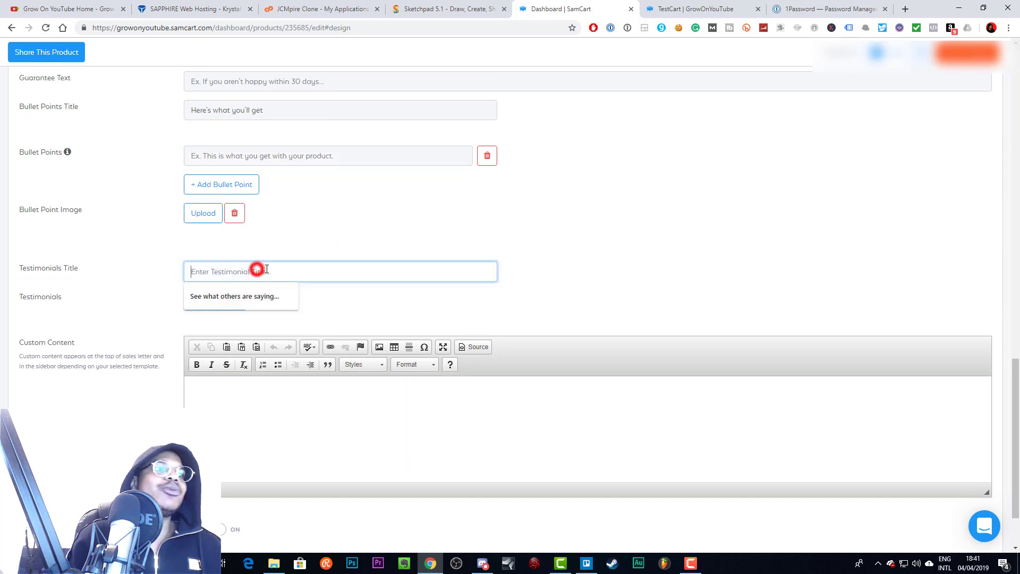
left_click(236, 296)
left_click(202, 300)
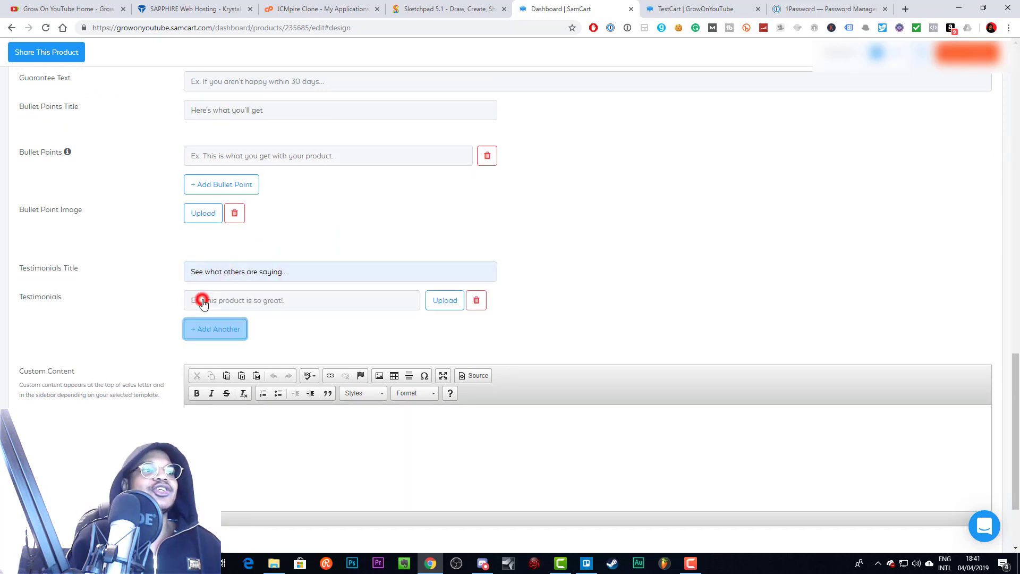
left_click(273, 298)
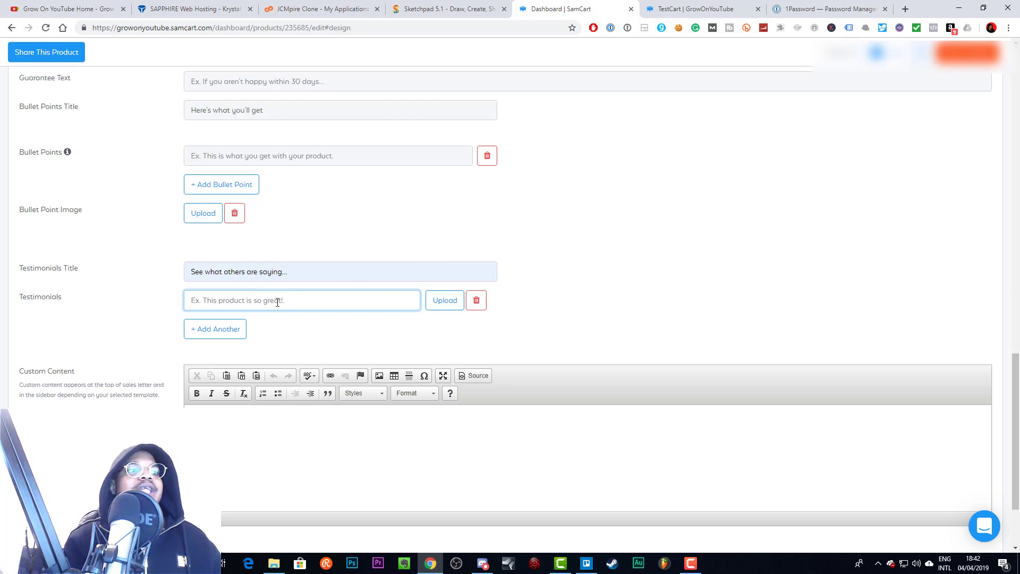
Fill the custom content with three lines: "TestCartTestCartTestCart", "TestCartTestCart" and "TestCartTestCart".
scroll(277, 302, "down", 2)
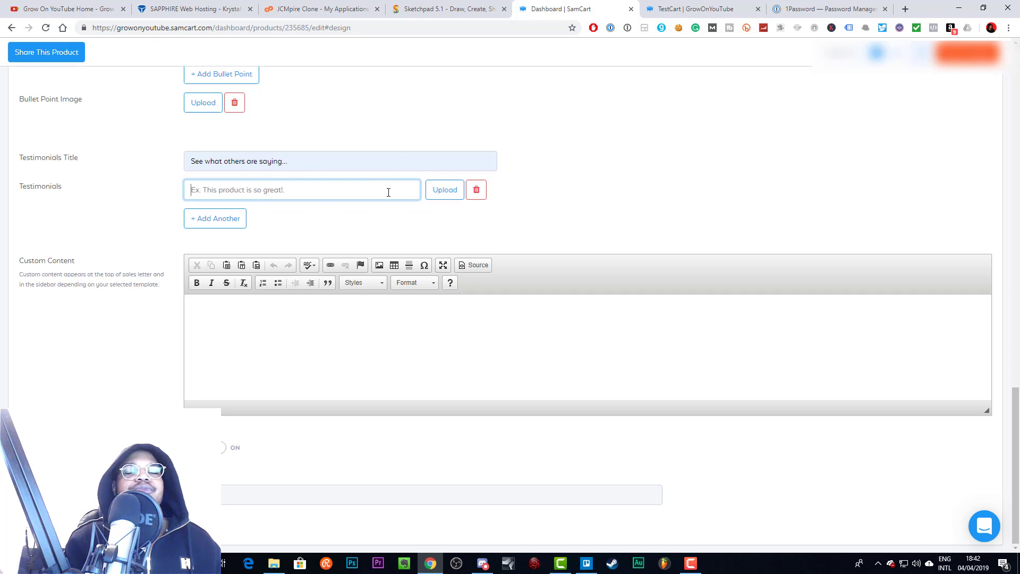
left_click(246, 354)
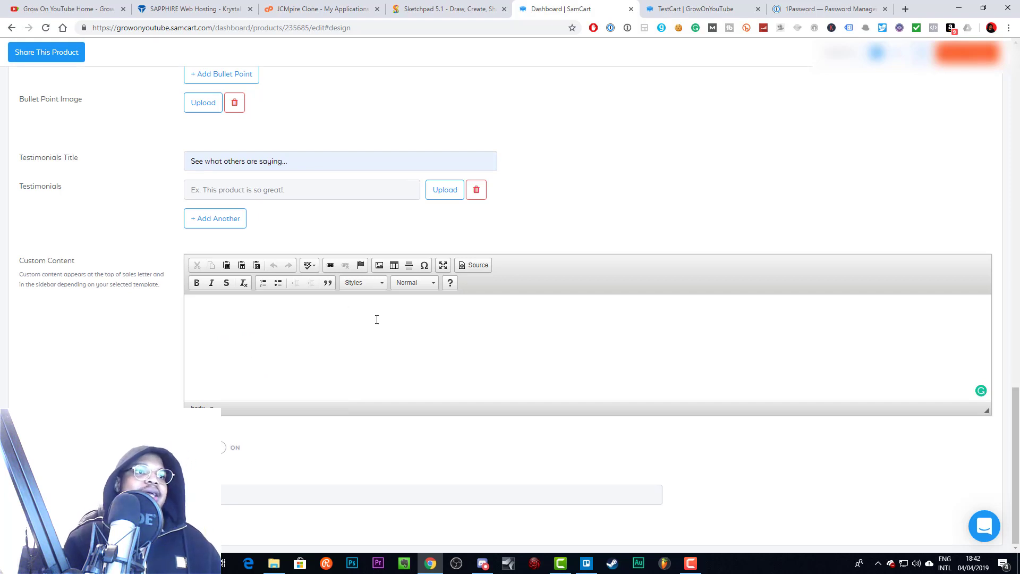
type("TestCart")
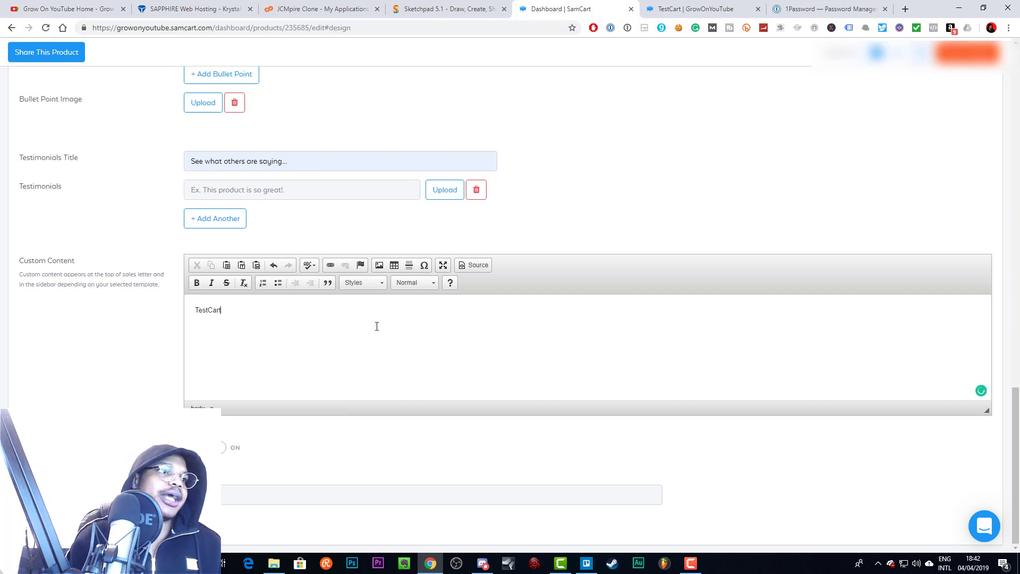
key("ctrl+v")
key("ctrl+v")
key("ctrl+v")
key("ctrl+v")
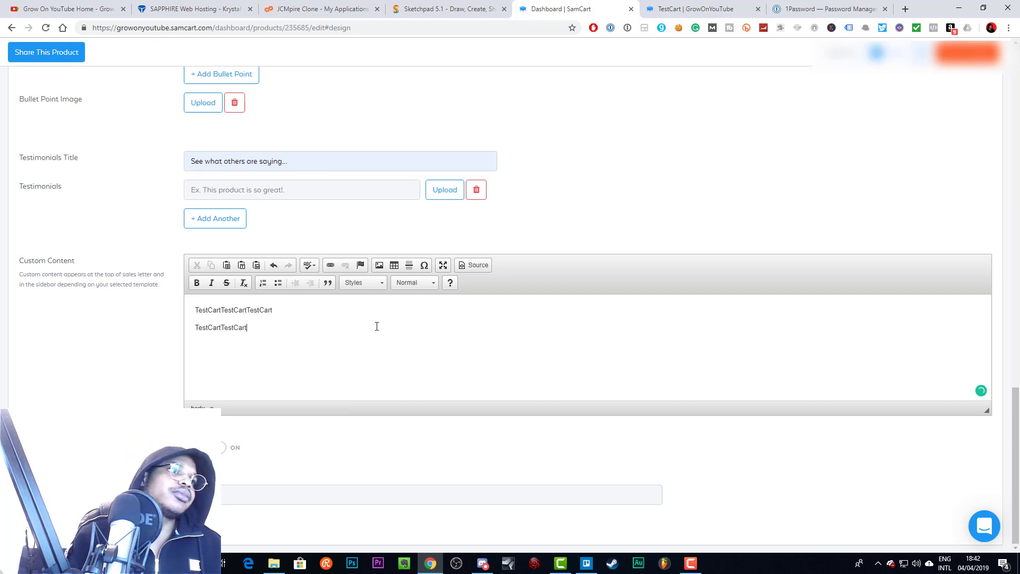
key("Return")
type("TestCart")
type("TestCart")
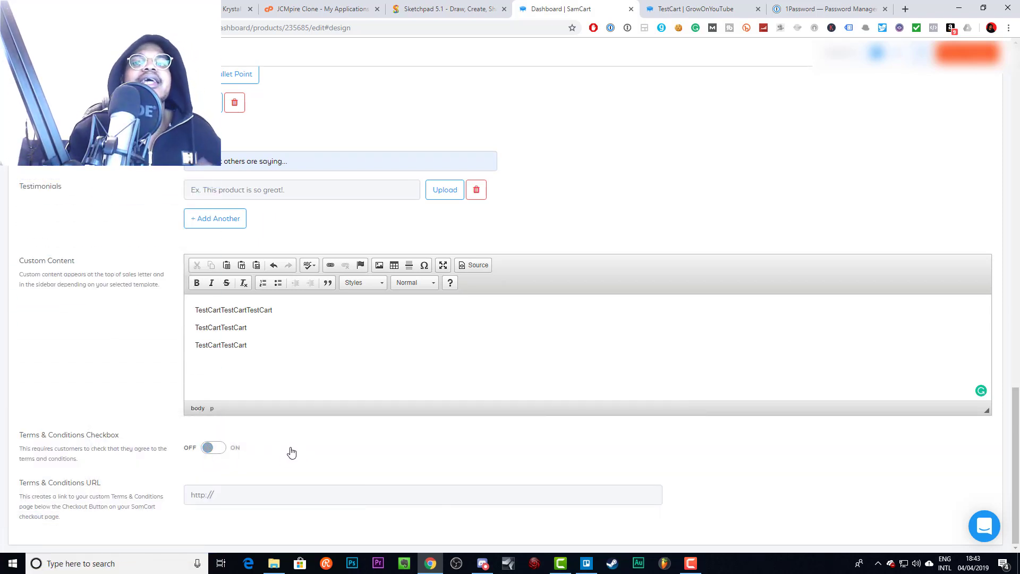
Open the product's payment settings and save the product changes.
left_click(223, 493)
scroll(256, 484, "up", 5)
scroll(256, 484, "up", 15)
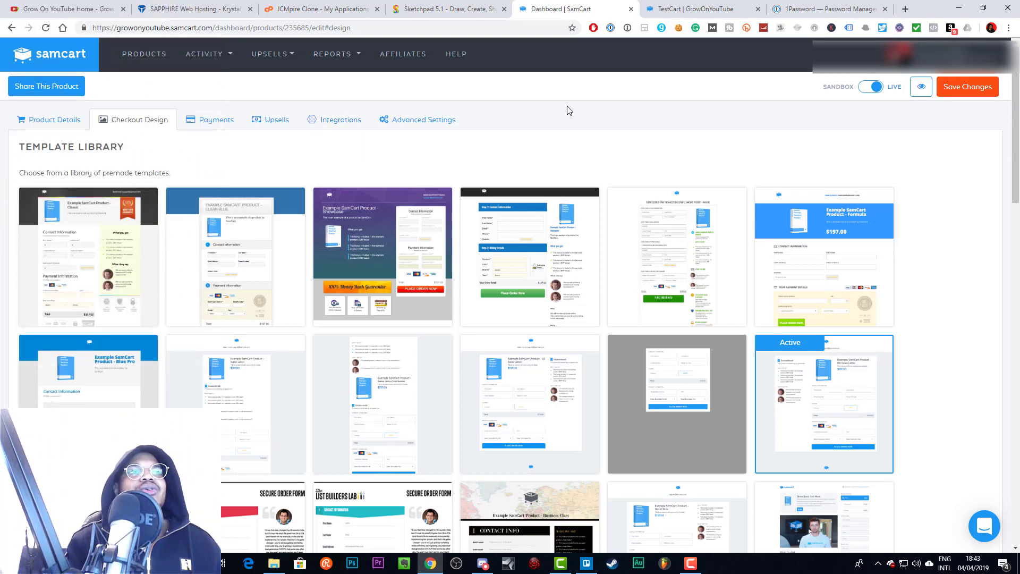
left_click(205, 122)
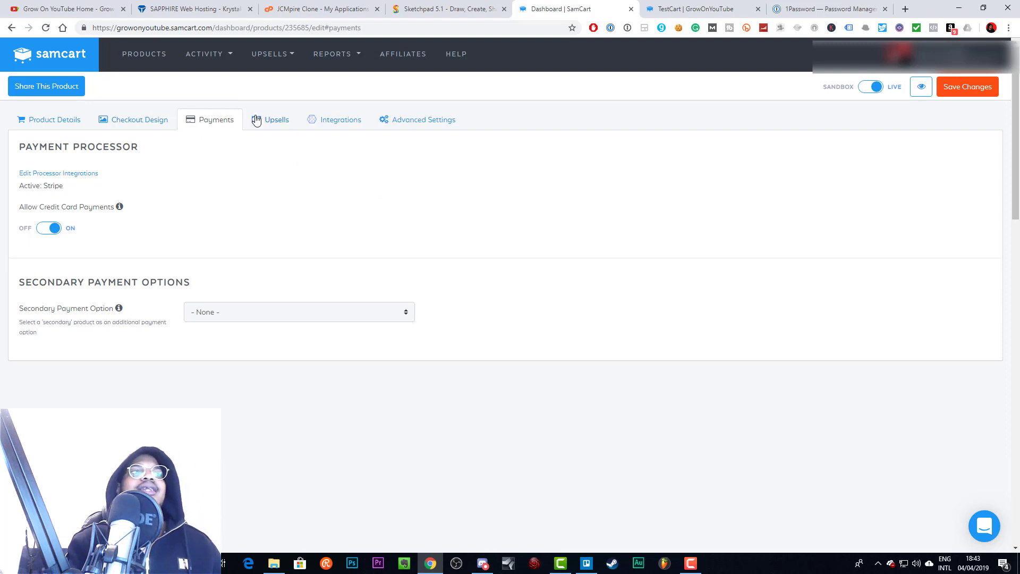
left_click(964, 90)
Preview the TestCart checkout page, look over its whole layout, and return to the product editor.
left_click(924, 94)
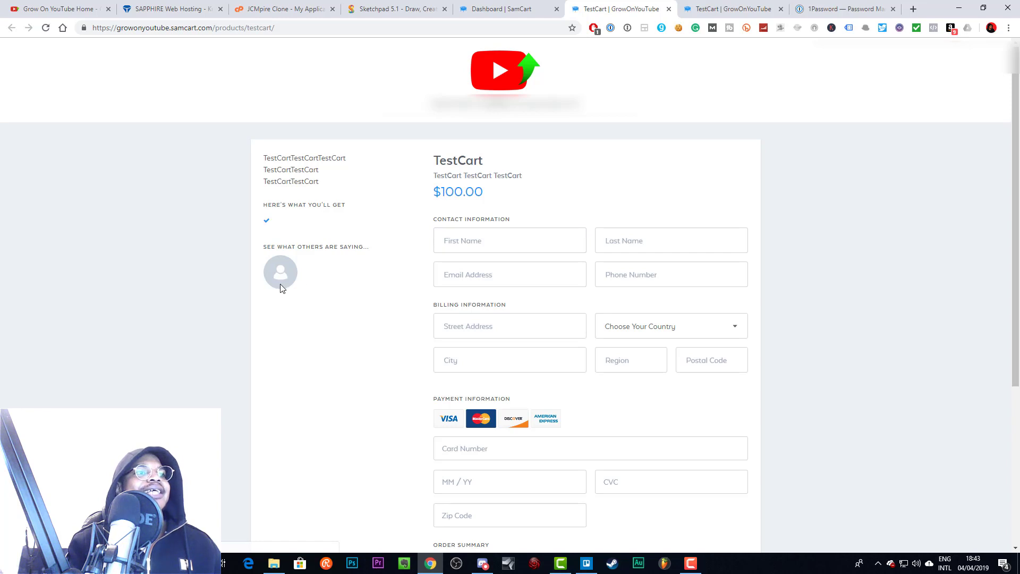
scroll(454, 215, "down", 6)
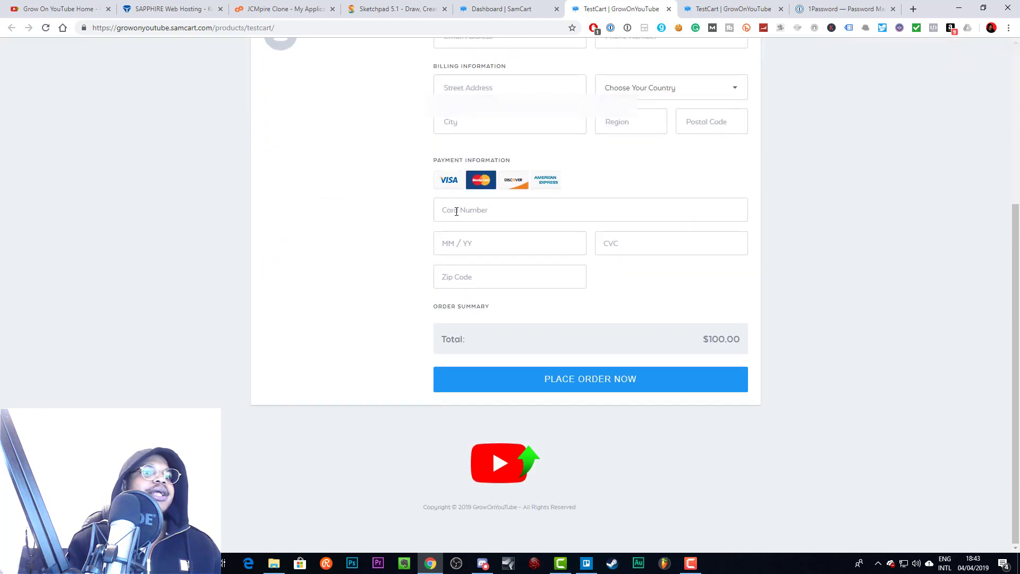
scroll(454, 215, "up", 6)
left_click(501, 9)
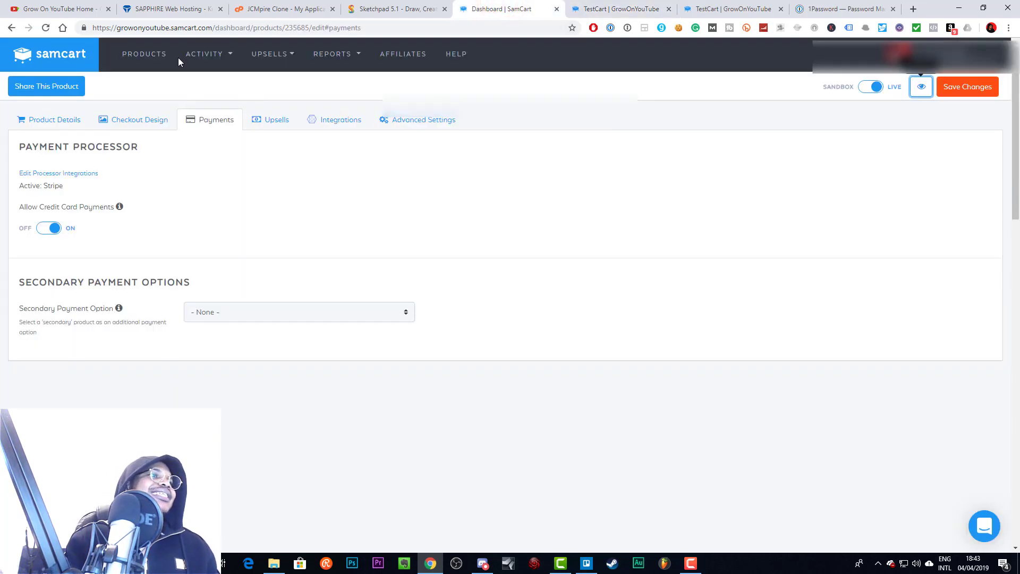
Allow coupons for the product in its product details.
left_click(54, 119)
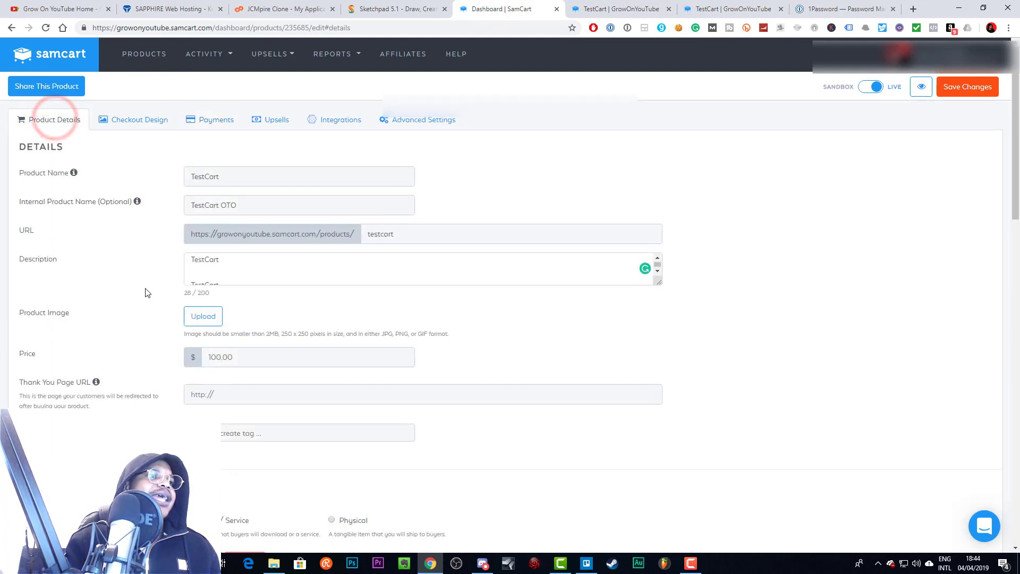
scroll(160, 298, "down", 10)
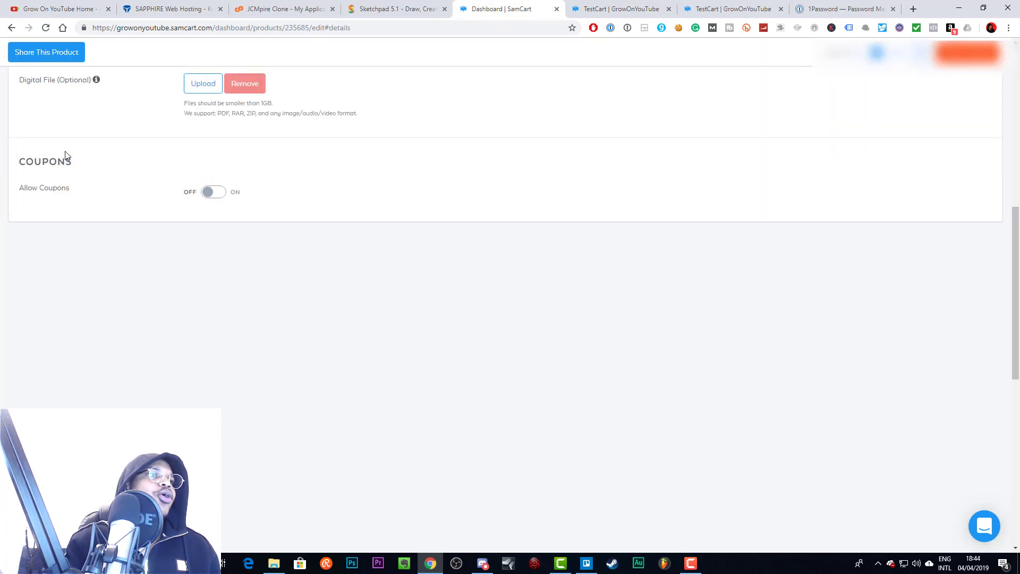
left_click(202, 197)
scroll(379, 220, "up", 2)
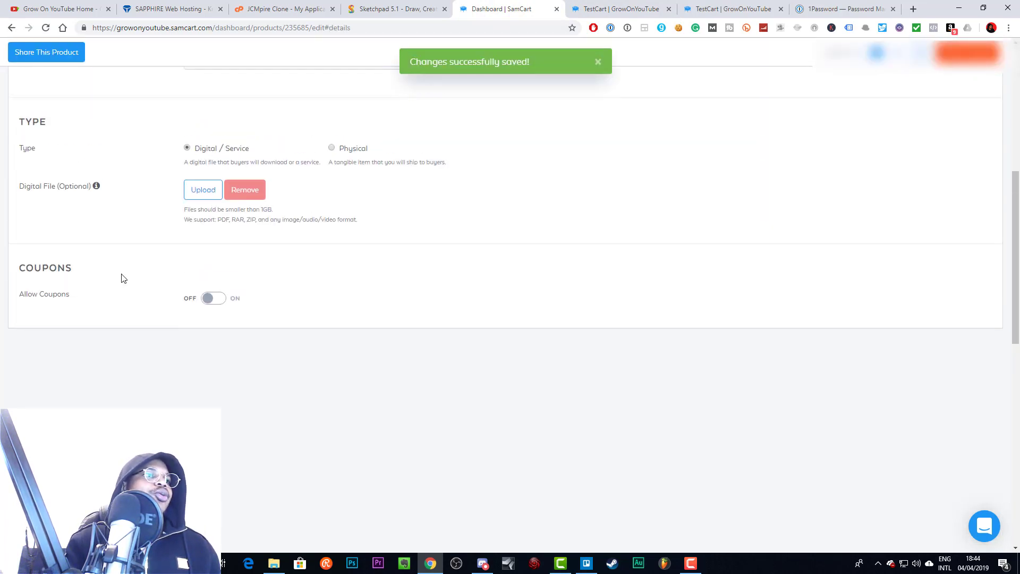
left_click(215, 299)
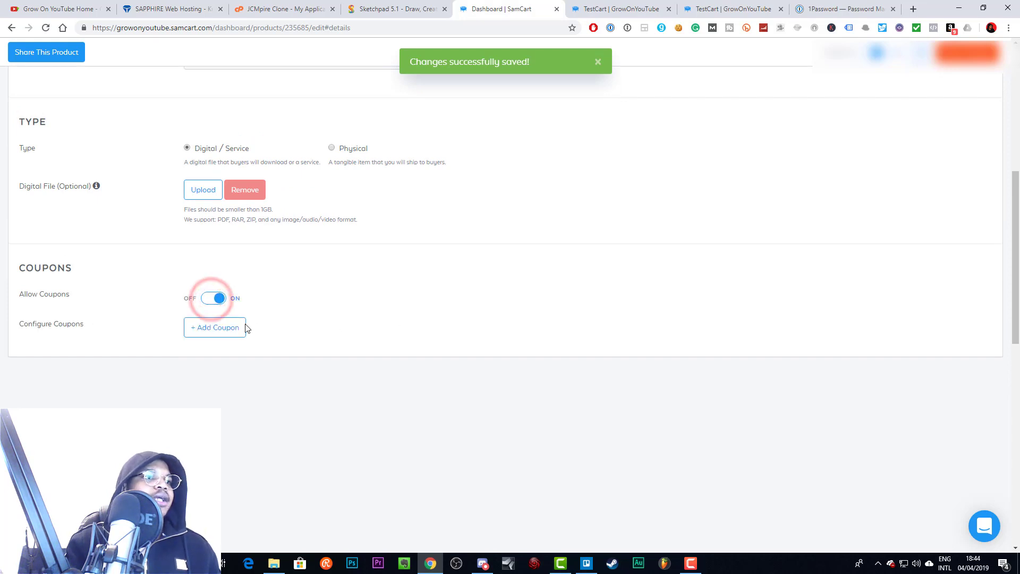
left_click(229, 327)
left_click(421, 130)
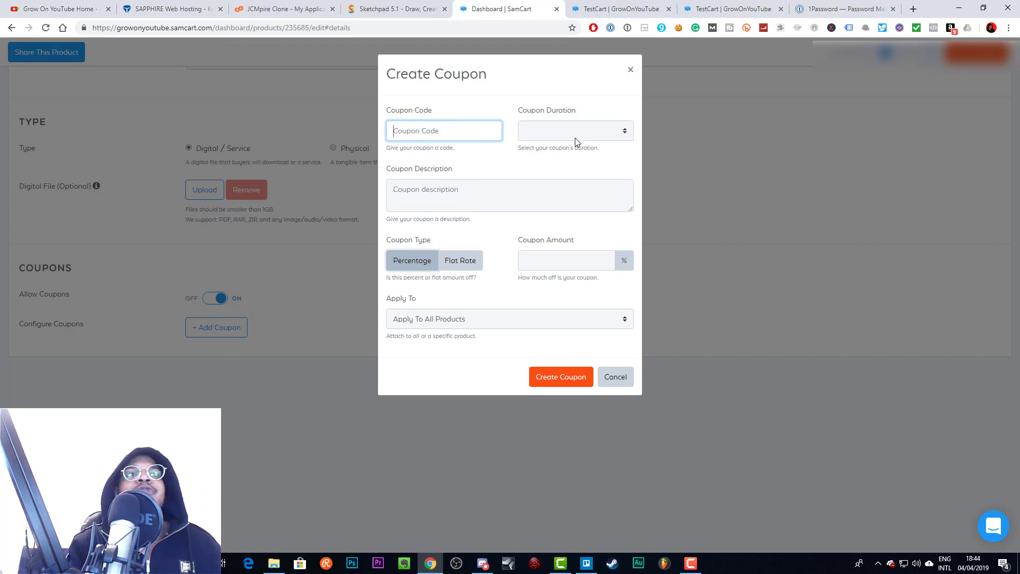
left_click(548, 260)
type("100")
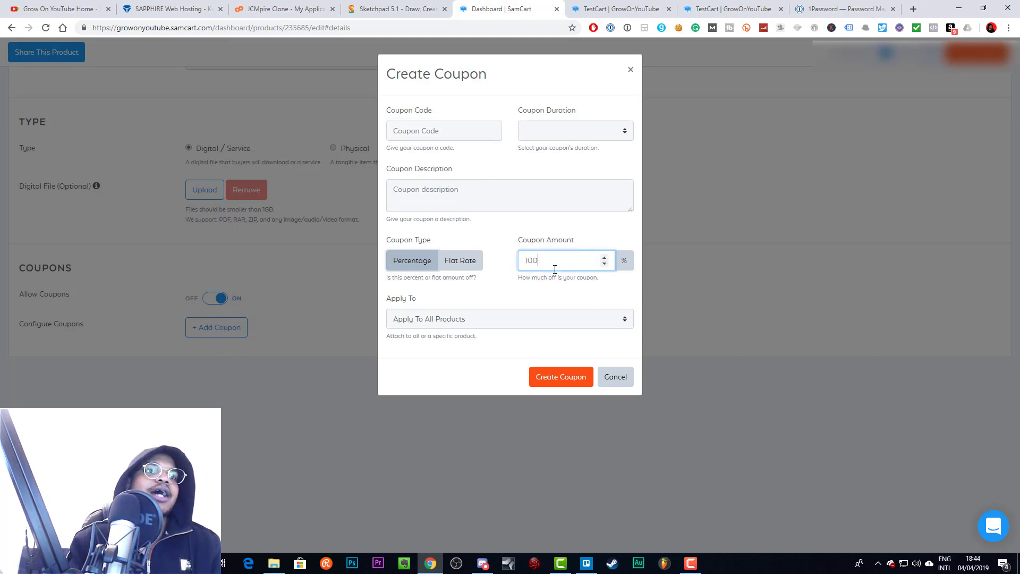
left_click(612, 373)
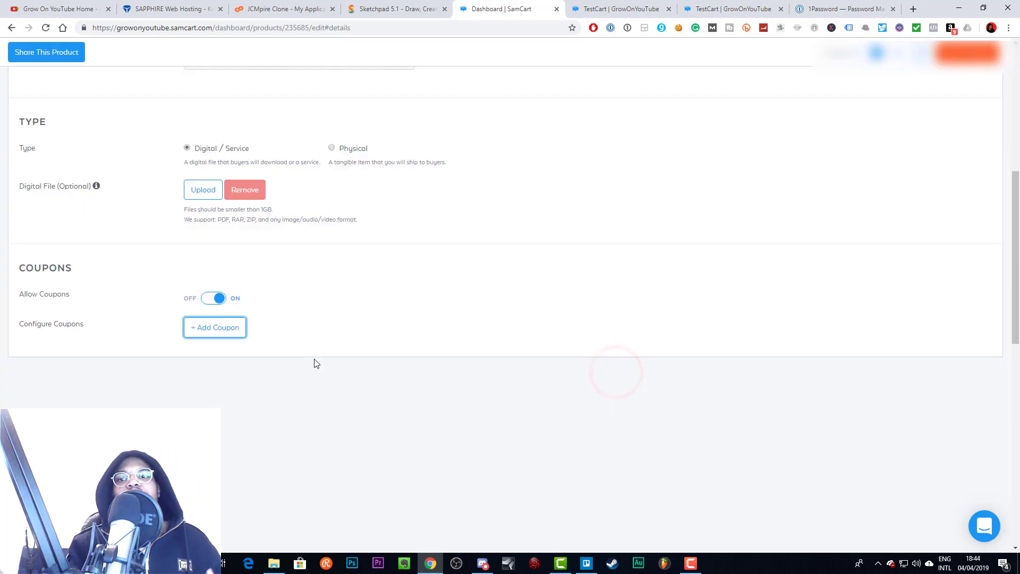
Switch the product to sandbox mode and save the changes.
scroll(642, 411, "up", 7)
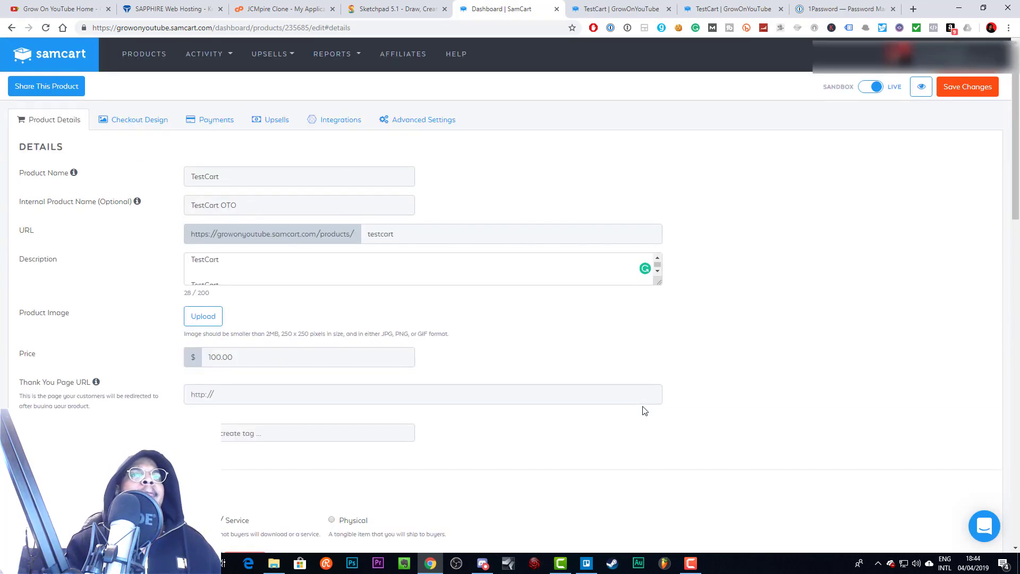
left_click(866, 87)
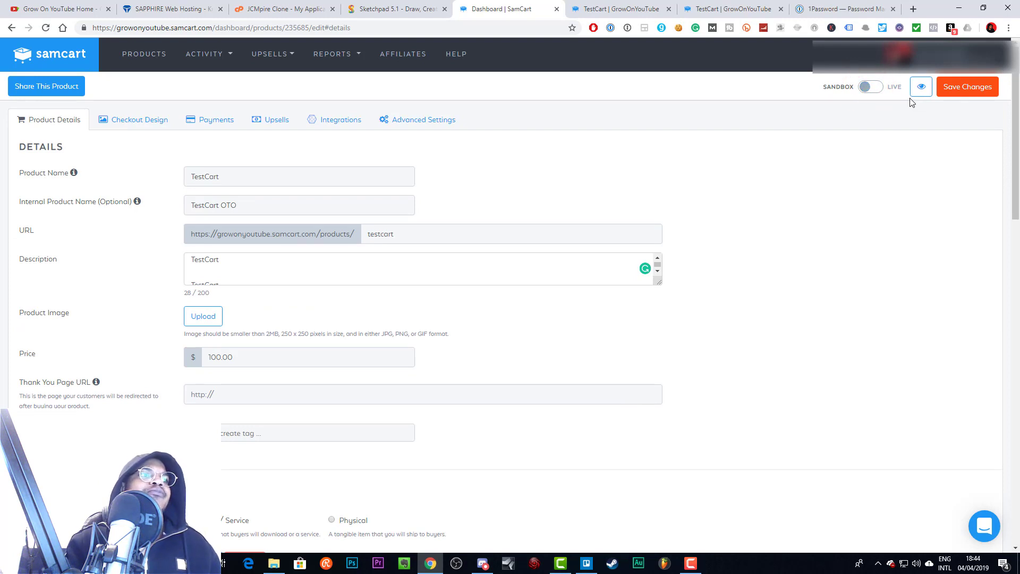
left_click(953, 87)
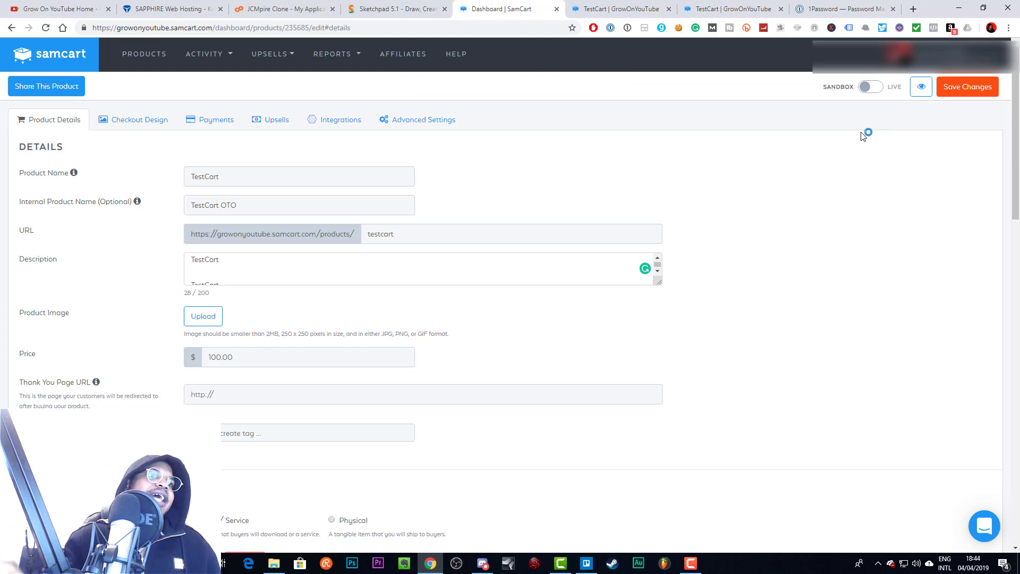
Set the product to live mode and save the changes.
left_click(868, 87)
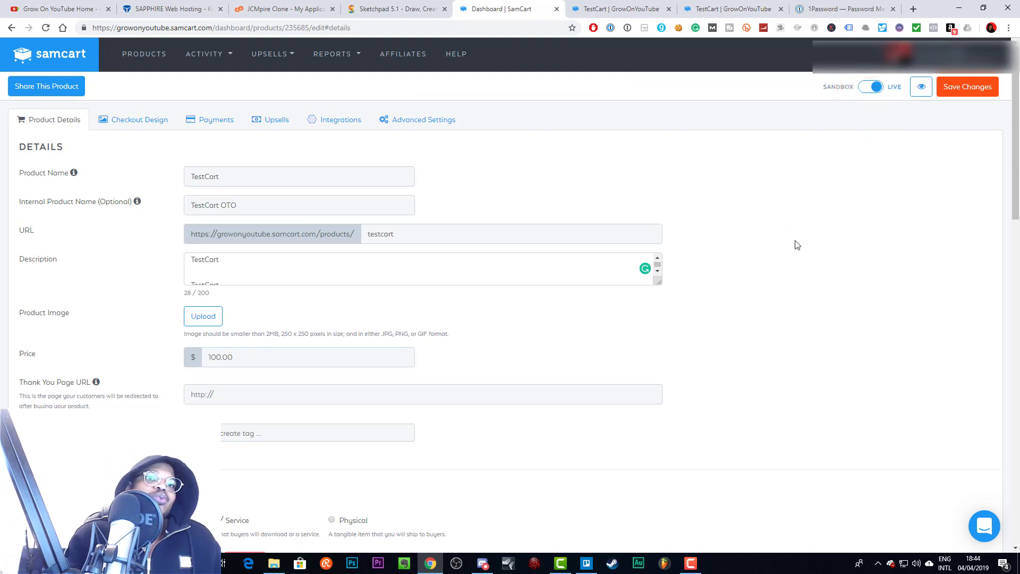
scroll(803, 244, "down", 12)
scroll(685, 269, "up", 5)
scroll(691, 269, "up", 7)
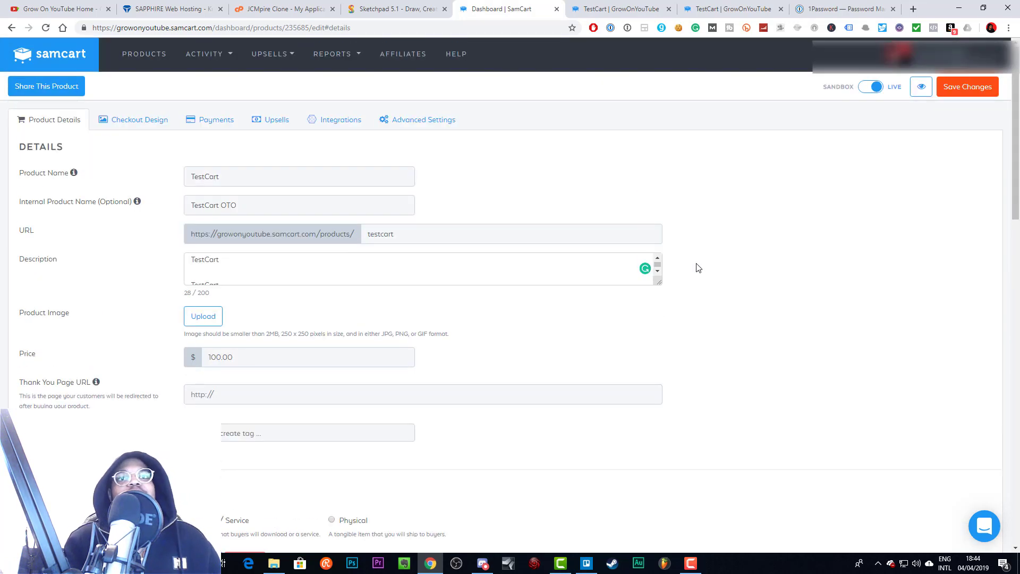
left_click(983, 90)
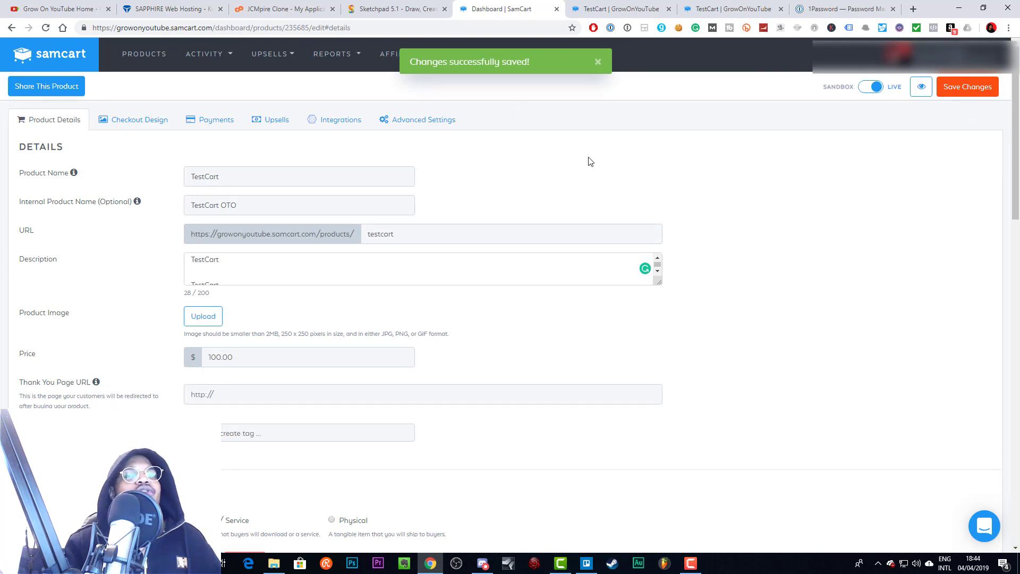
Check the open TestCart checkout page and return to the product editor.
left_click(621, 4)
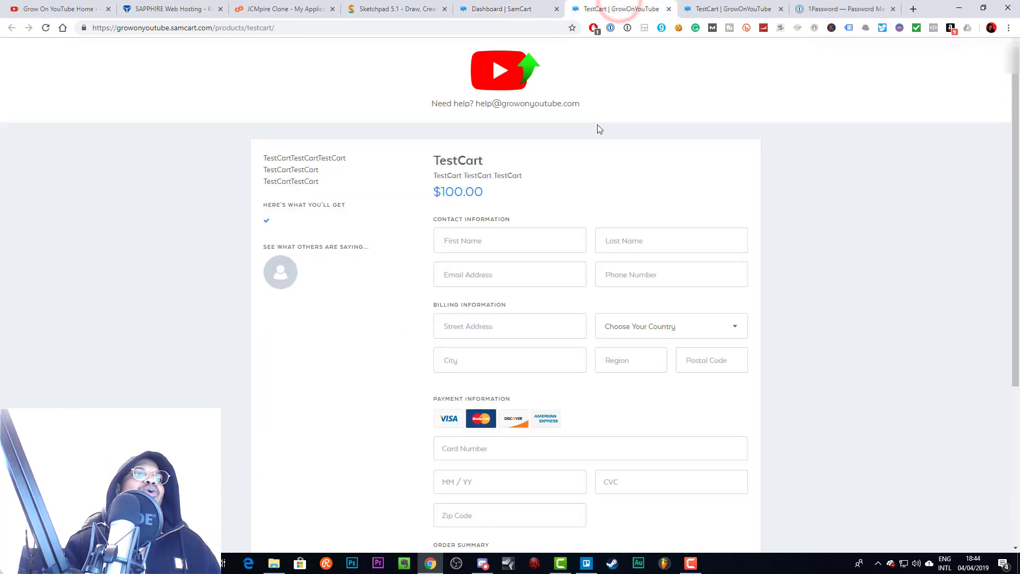
left_click(489, 5)
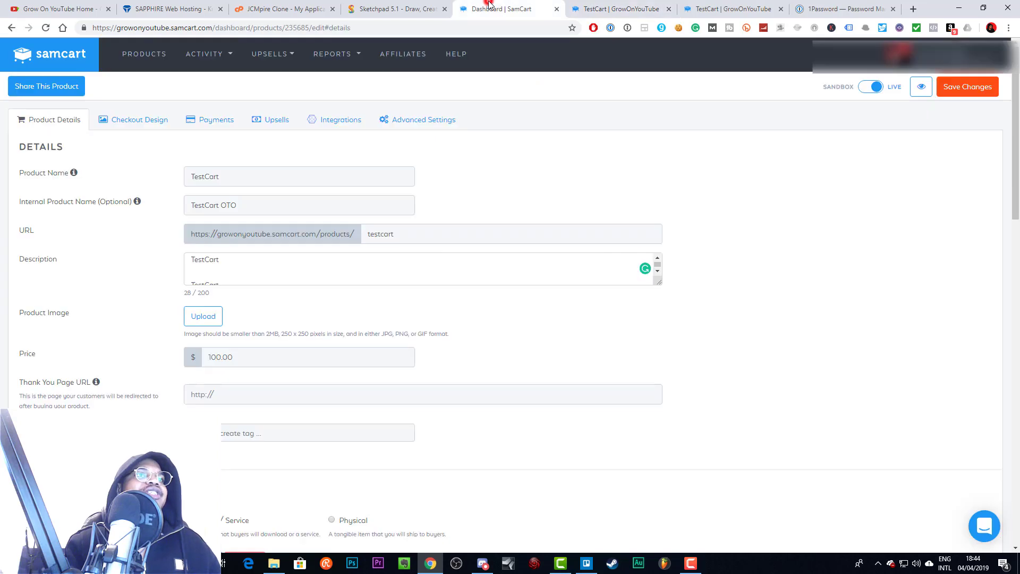
Open the sharing options for the TestCart product and copy its checkout link.
left_click(48, 86)
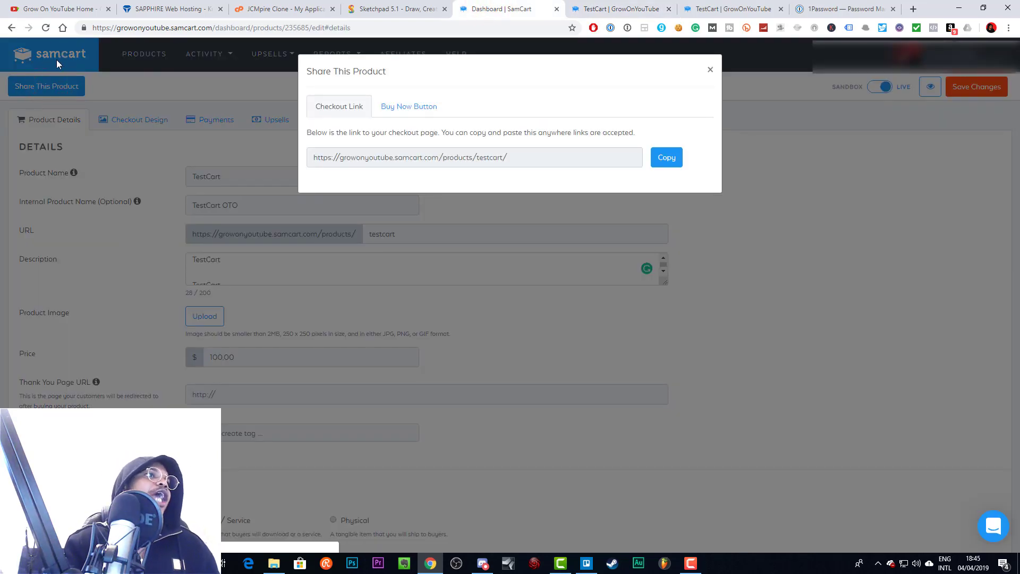
left_click(531, 157)
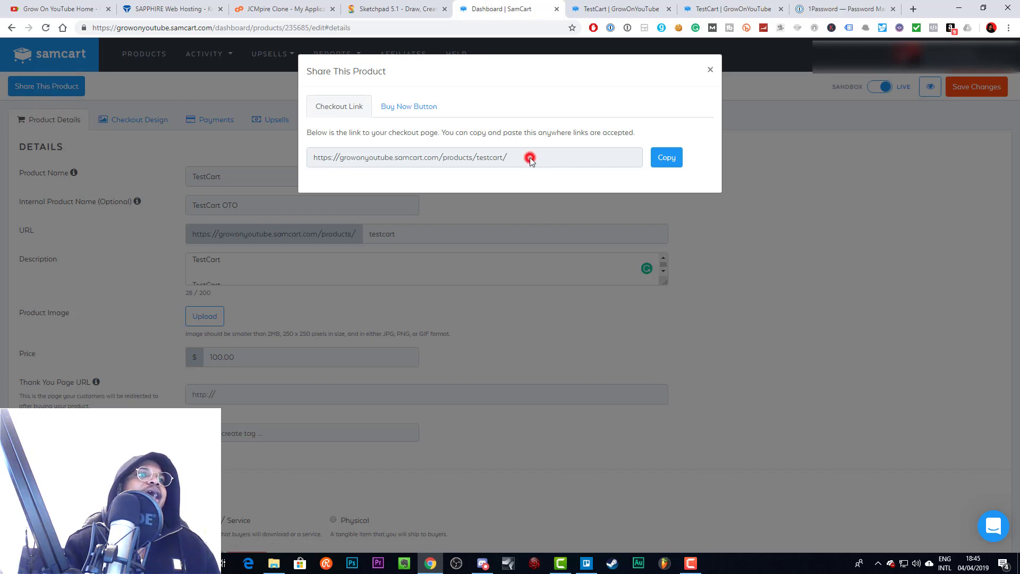
triple_click(525, 158)
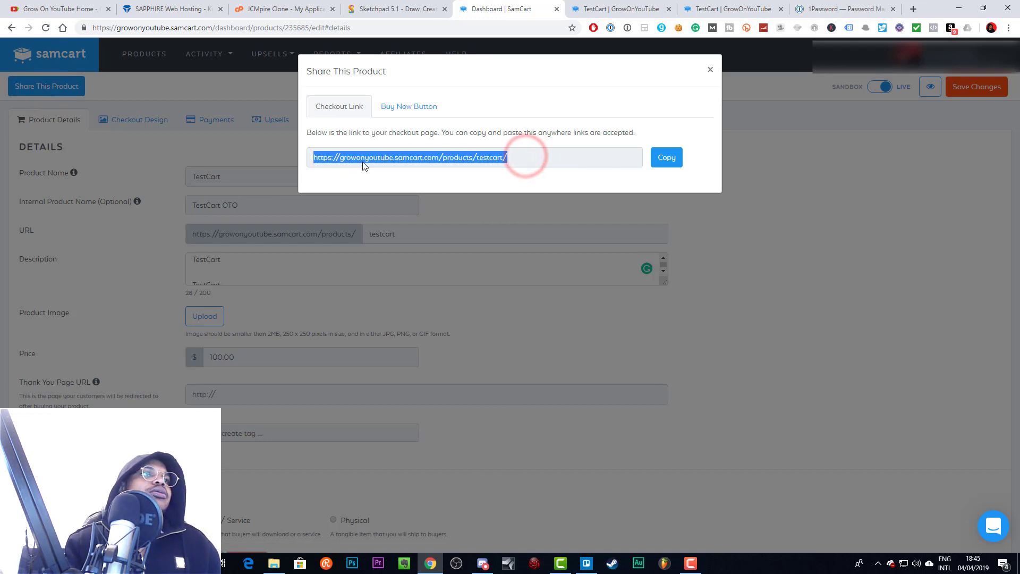
left_click(676, 166)
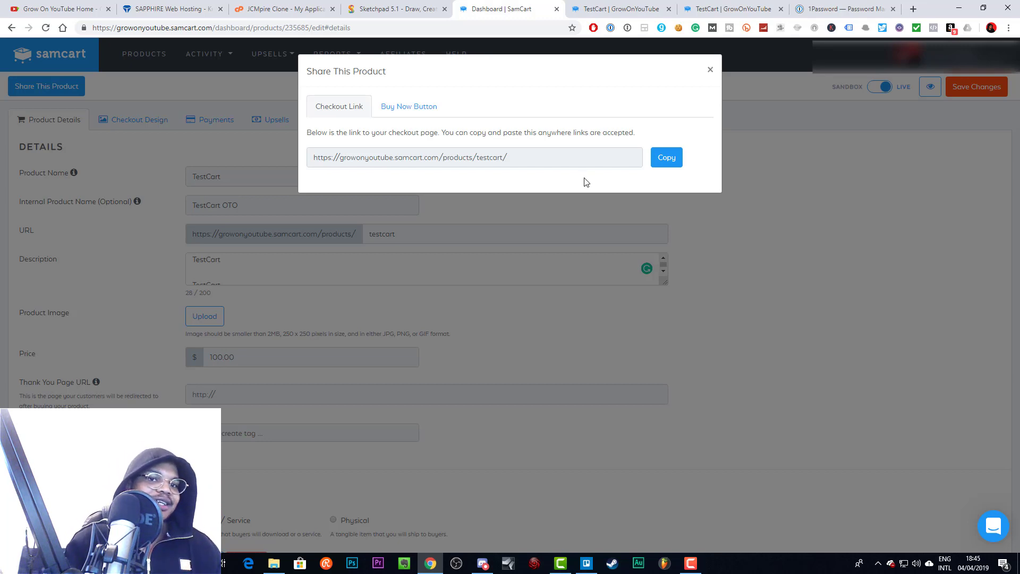
View the Buy Now button preview, select its entire embed code, and close the product's sharing options.
left_click(406, 107)
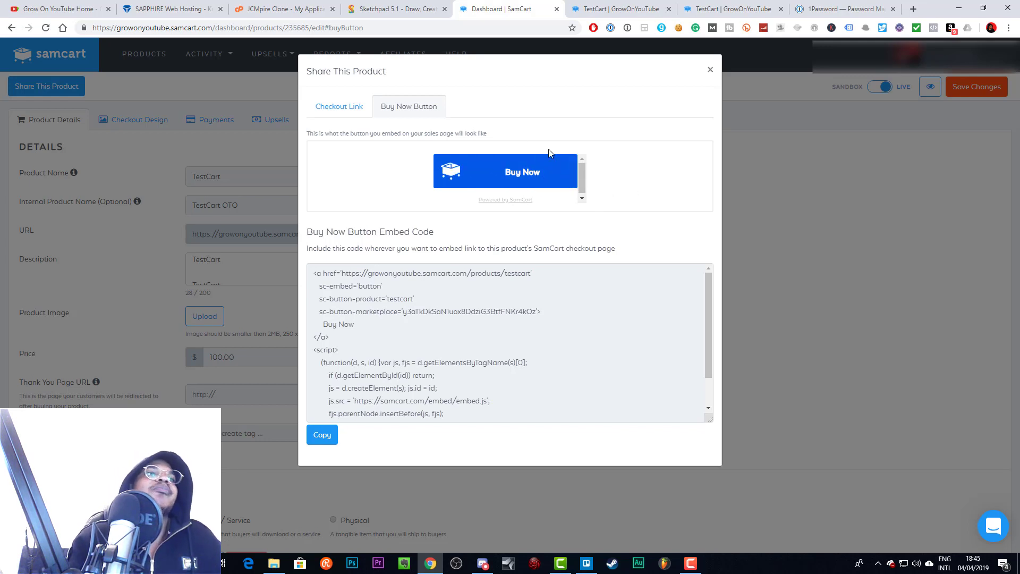
scroll(597, 329, "down", 1)
scroll(549, 353, "up", 1)
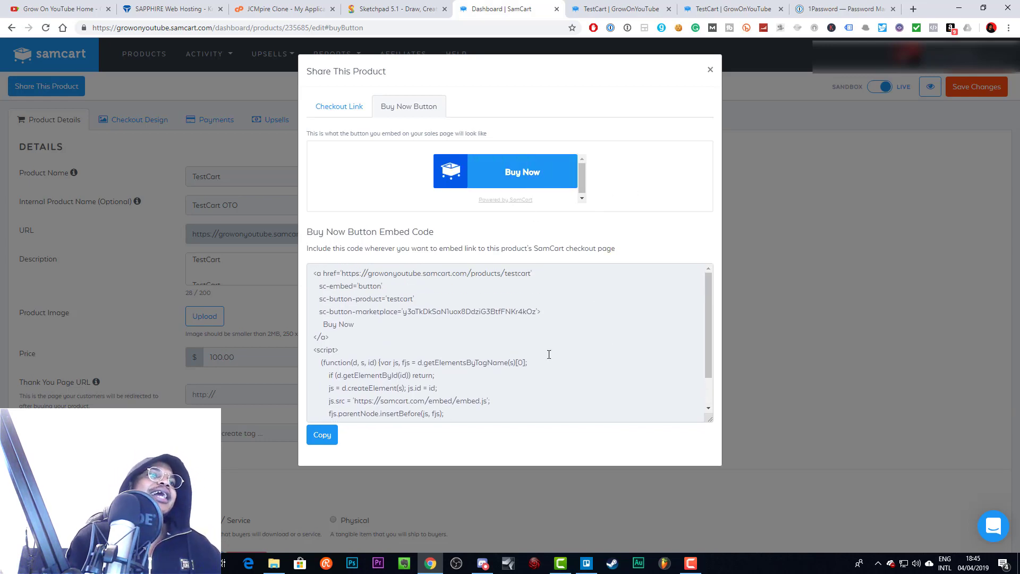
scroll(405, 384, "down", 1)
left_click(368, 397)
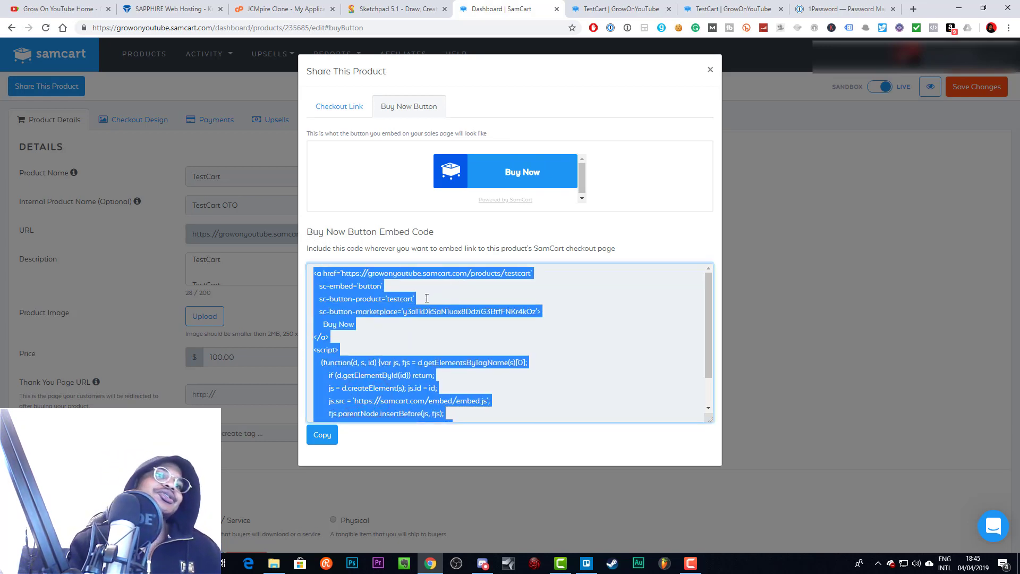
left_click(487, 328)
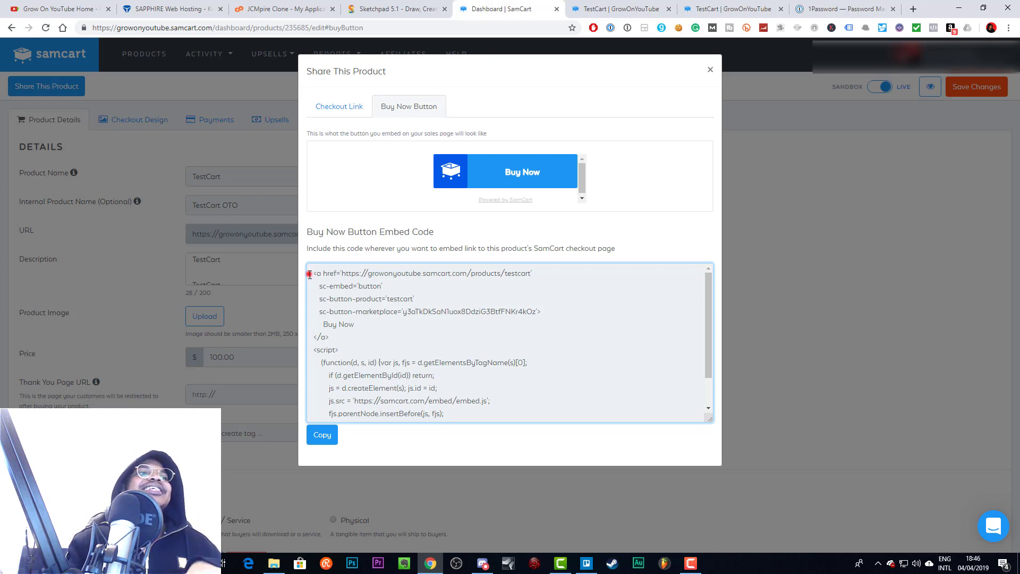
left_click_drag(310, 275, 668, 435)
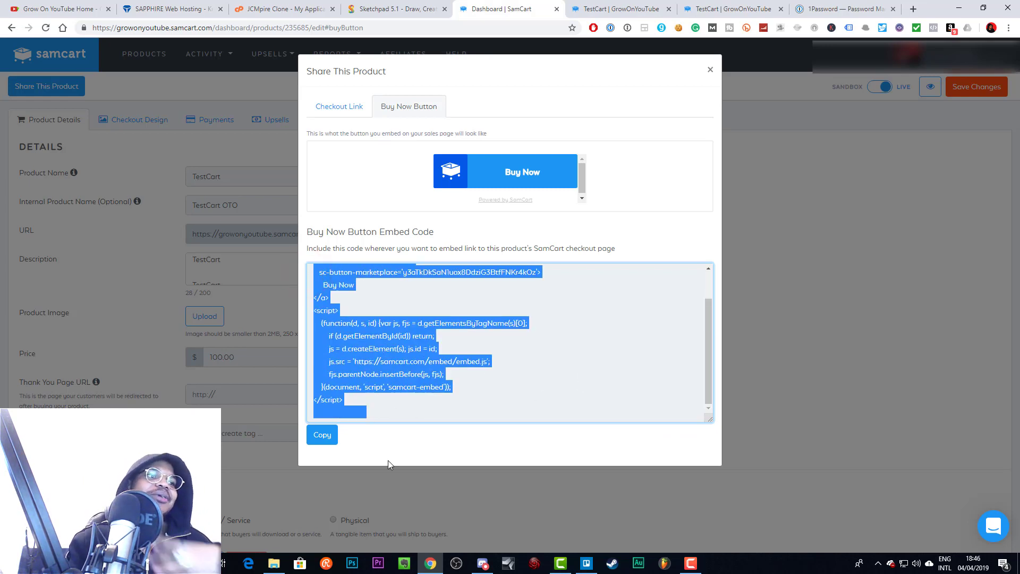
left_click(342, 104)
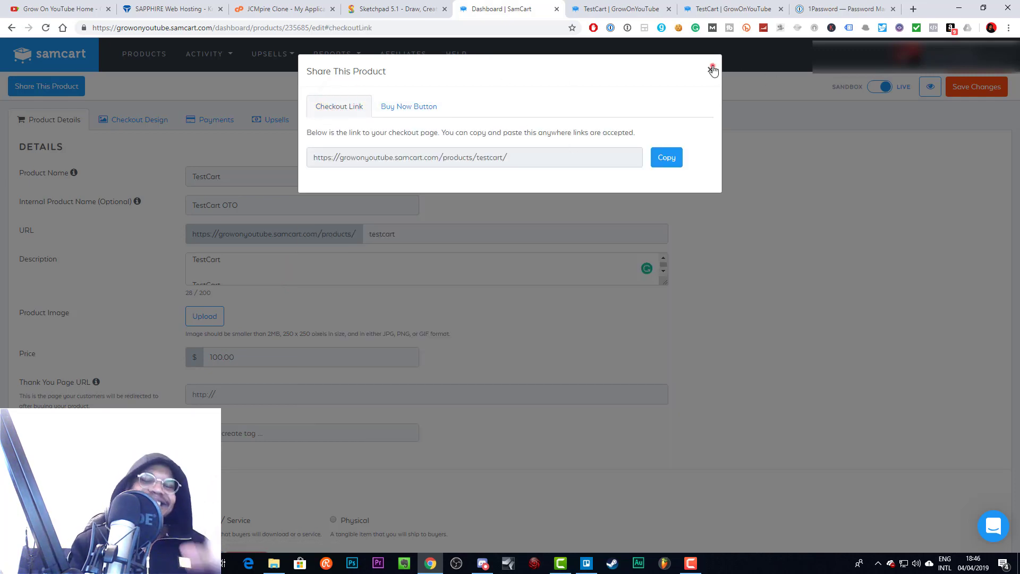
left_click(712, 68)
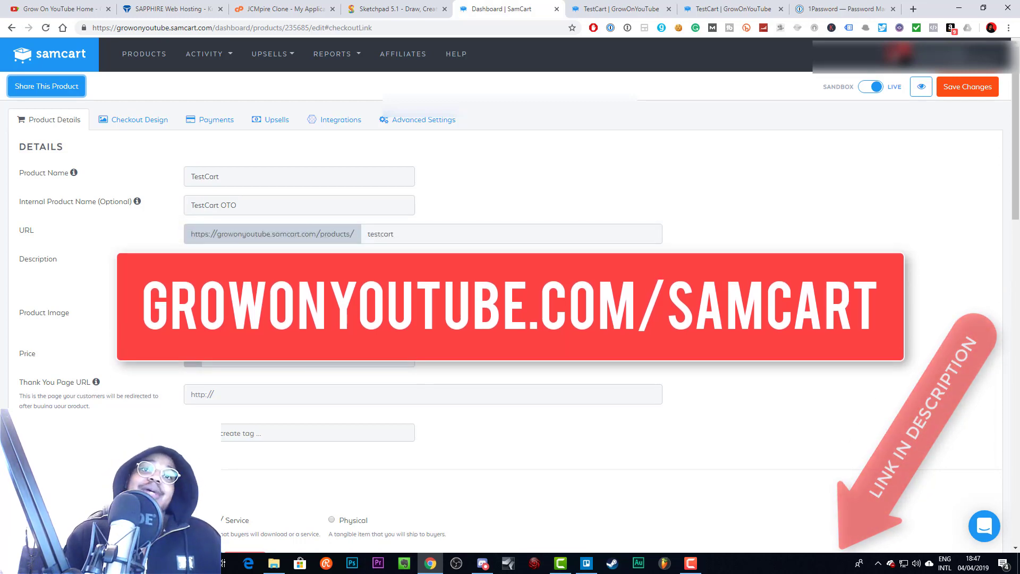
scroll(510, 287, "down", 1)
scroll(510, 287, "down", 7)
scroll(510, 287, "up", 8)
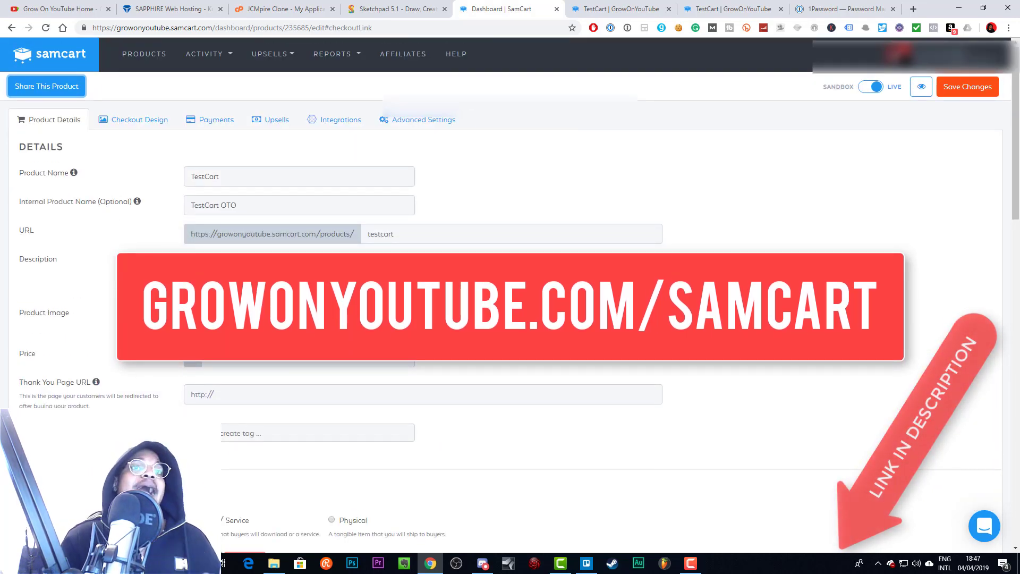
Review the live TestCart checkout page from its header to the order summary, and return to the product editor.
left_click(589, 9)
scroll(775, 218, "down", 4)
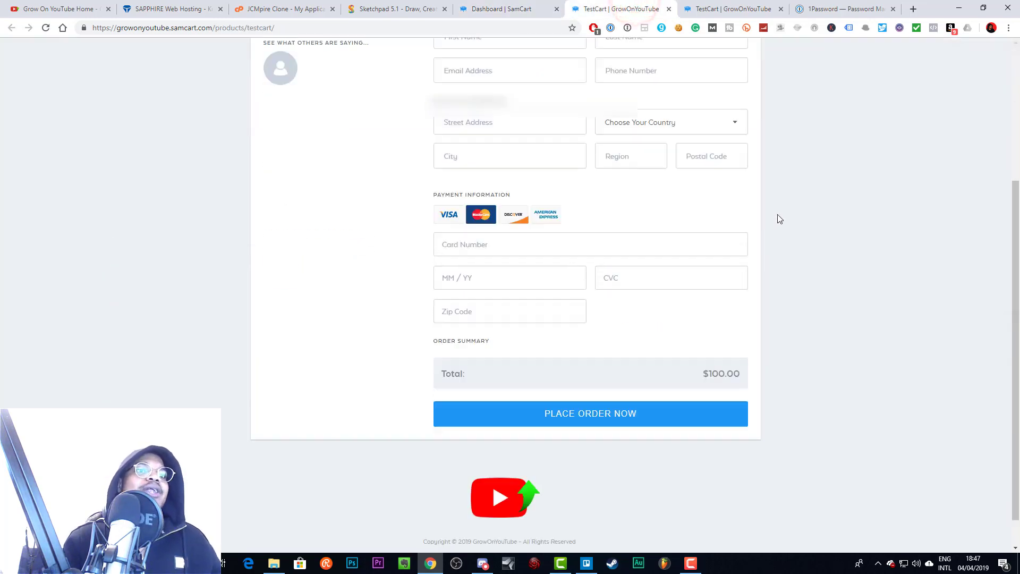
scroll(781, 215, "up", 1)
scroll(780, 213, "up", 3)
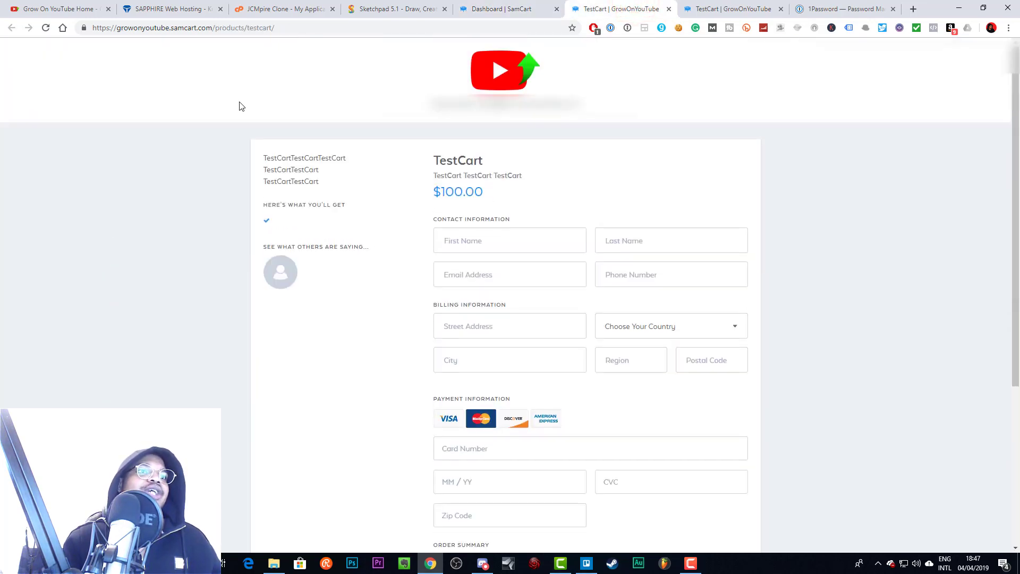
left_click(520, 6)
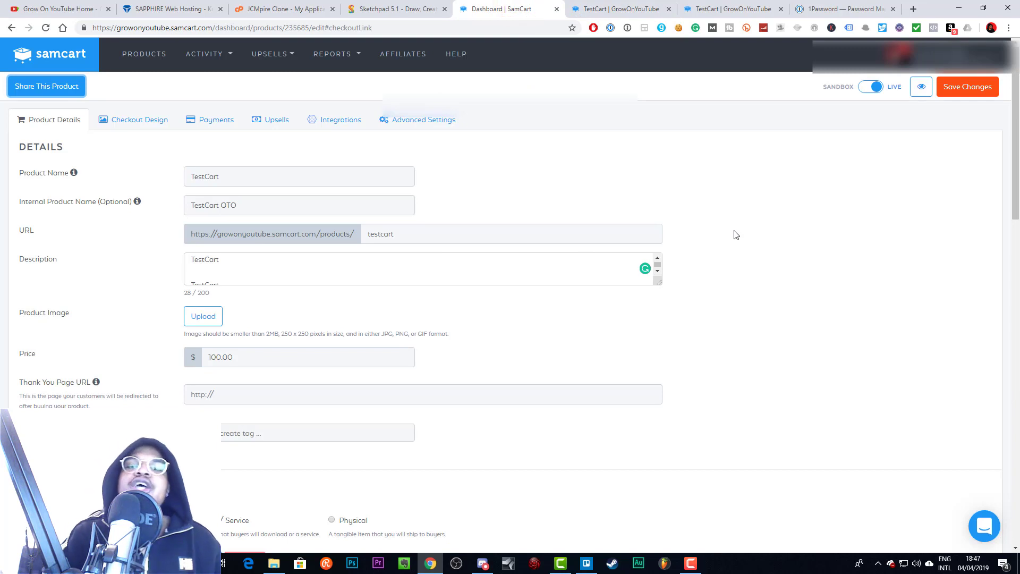